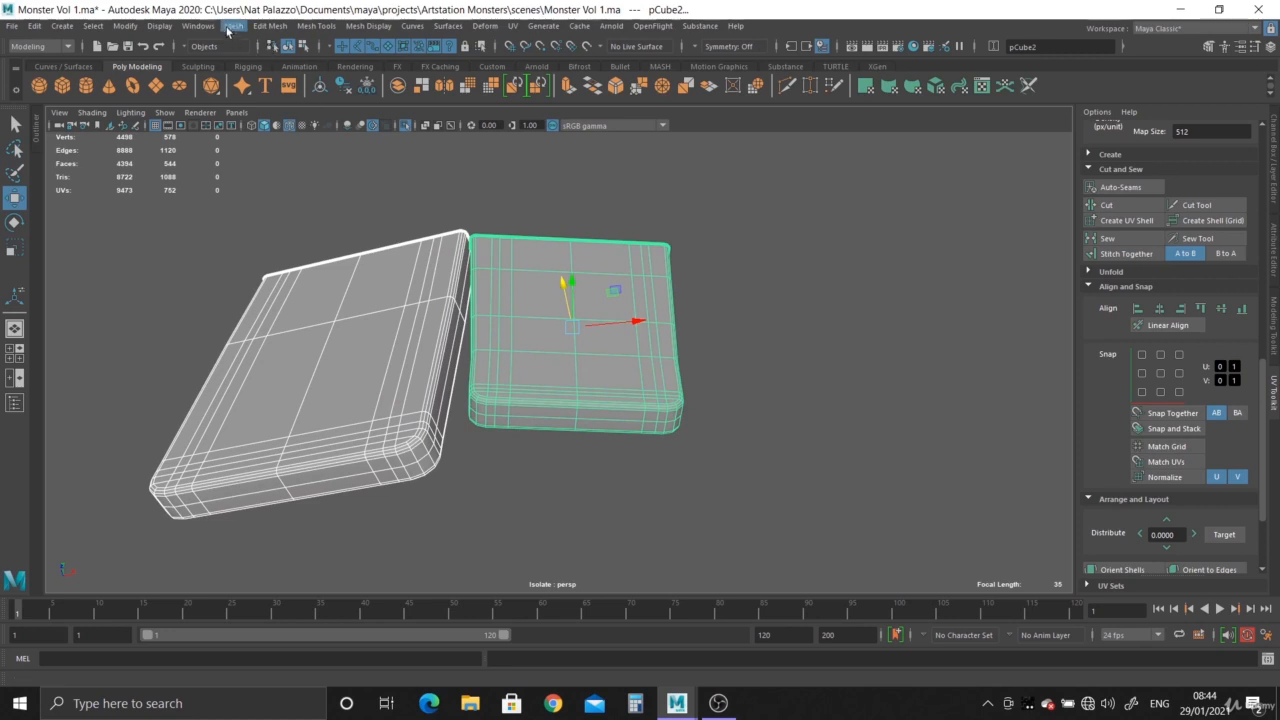
- Select the larger slab and isolate it in the perspective view
click(233, 26)
alt+drag(842, 241, 811, 299)
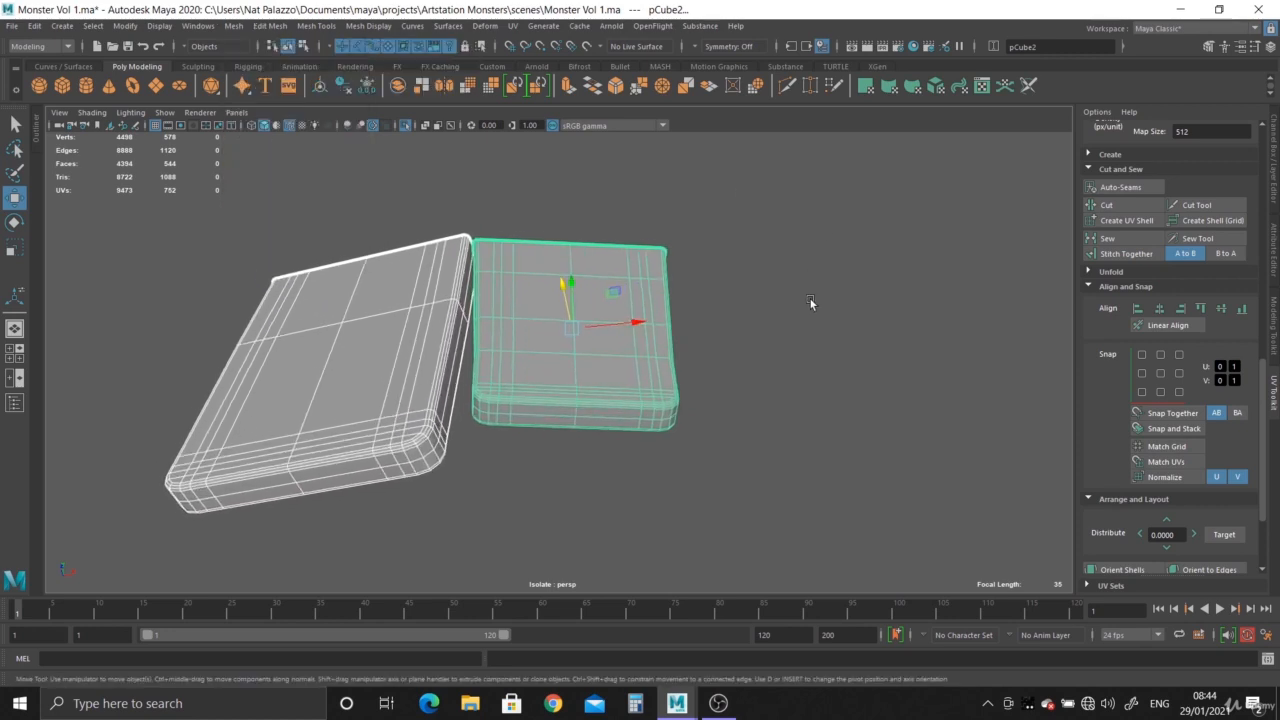
click(401, 343)
click(405, 124)
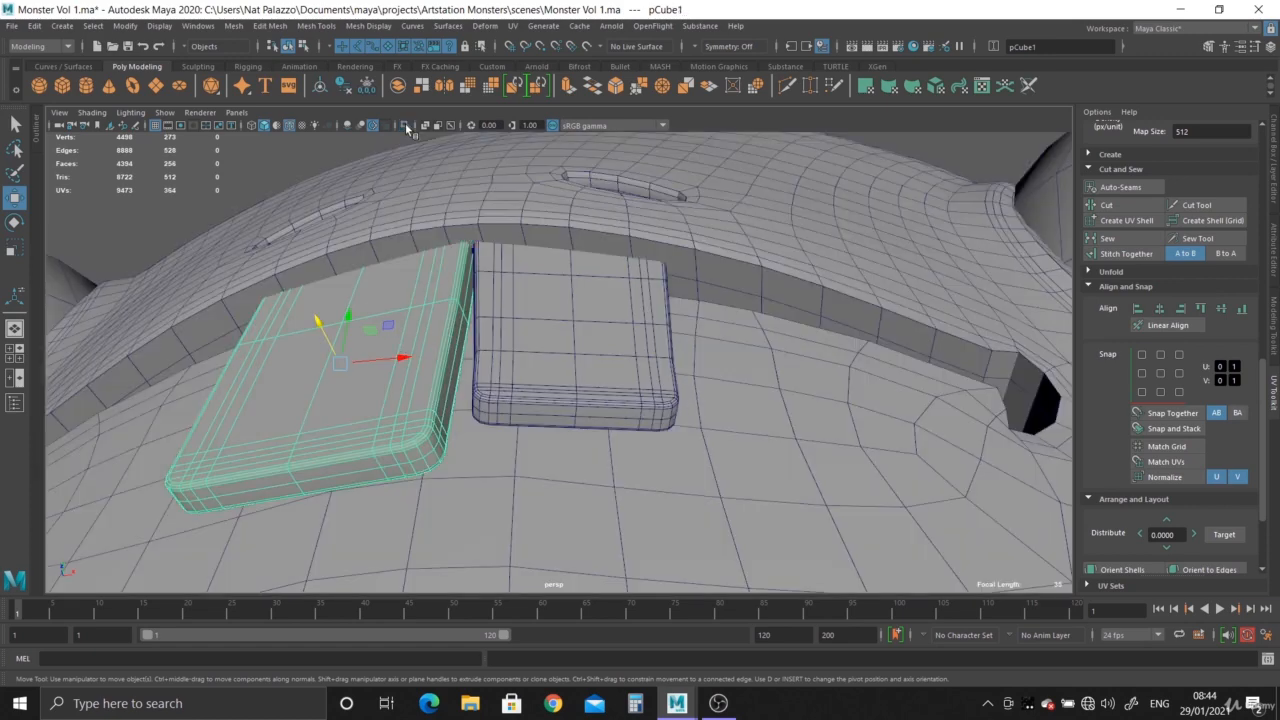
click(405, 124)
- Open the UV Editor and apply a camera-based UV projection to the isolated slab
click(511, 27)
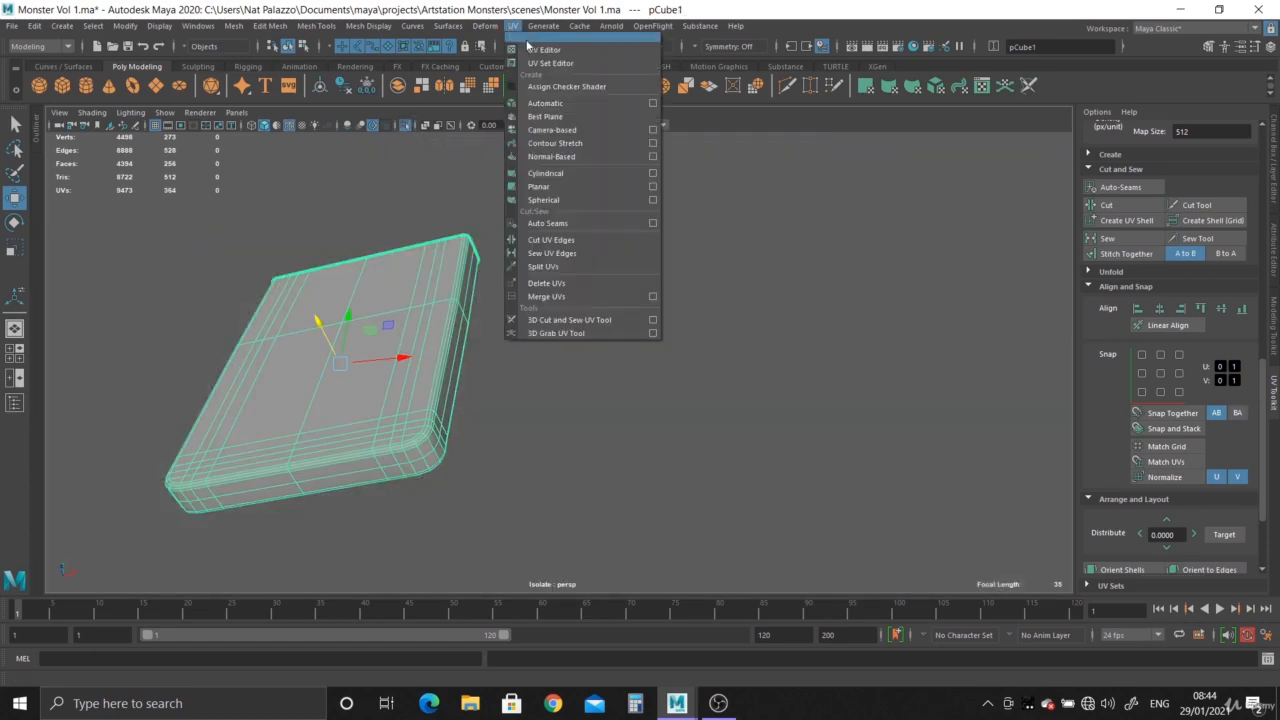
click(545, 48)
click(710, 152)
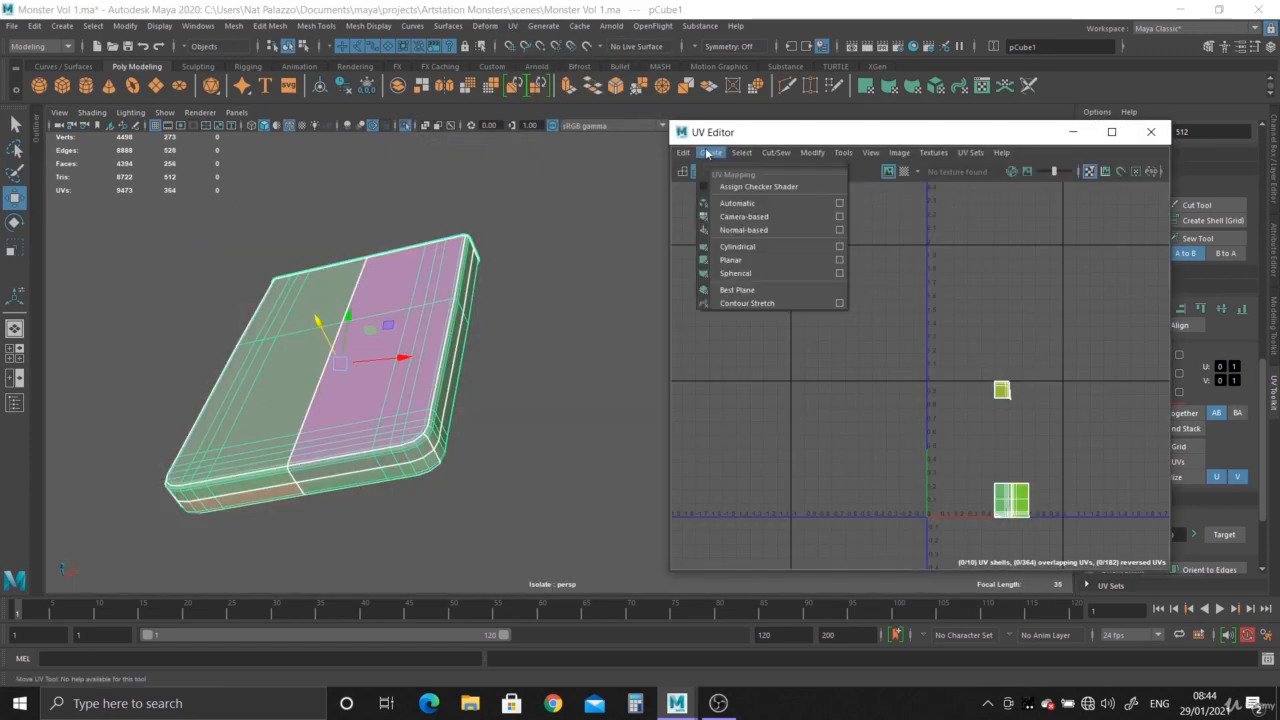
click(750, 216)
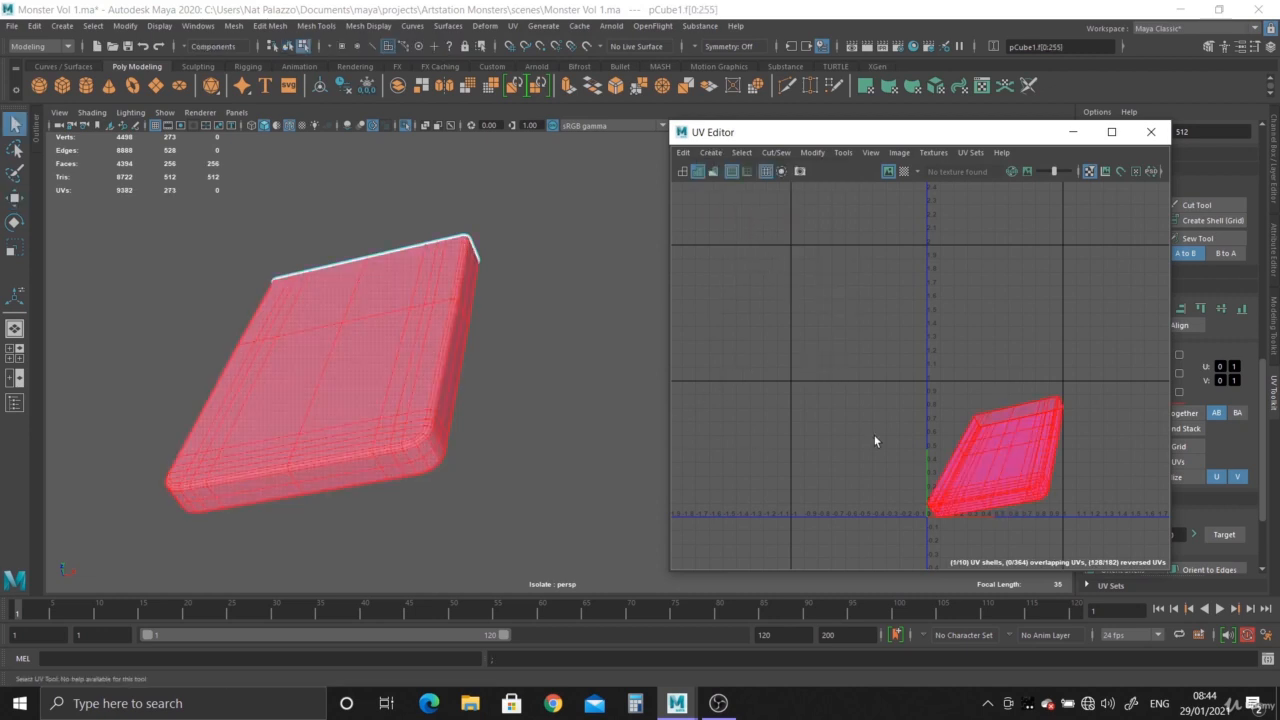
- Switch the slab to edge selection and select an edge loop along its upper rim
alt+drag(457, 316, 509, 300)
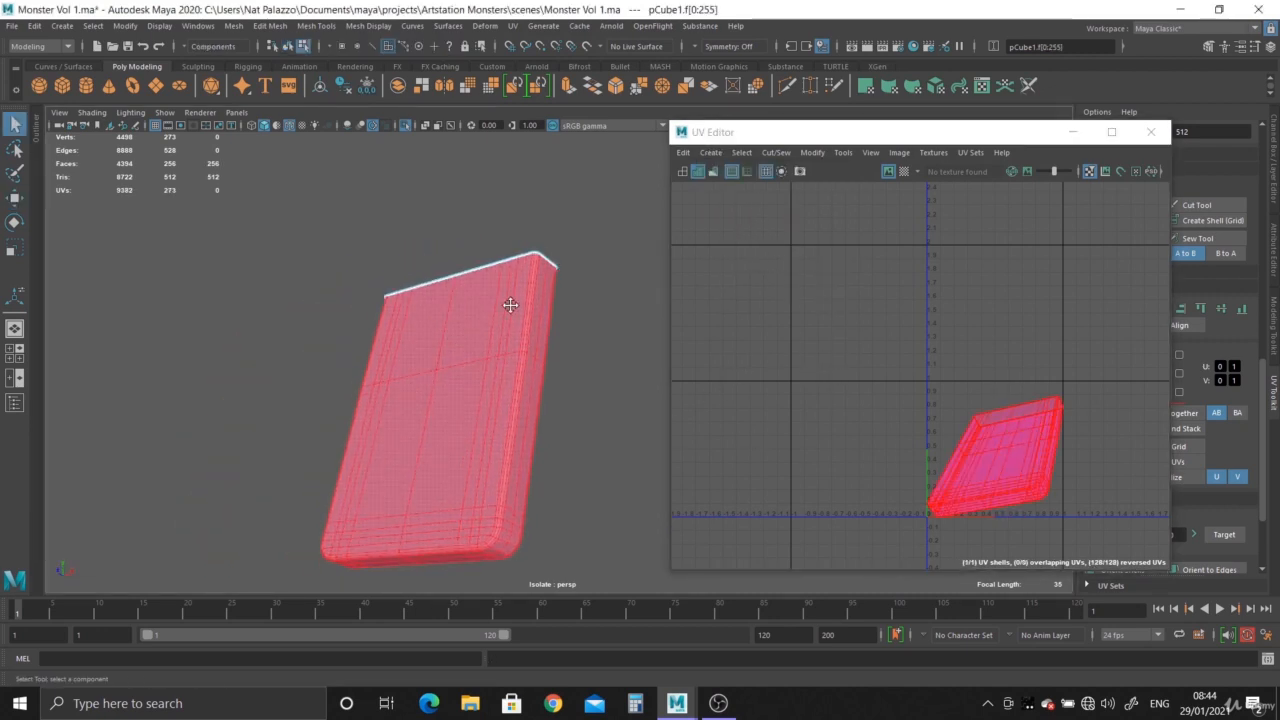
alt+right_drag(509, 300, 556, 464)
alt+drag(556, 464, 500, 420)
alt+right_drag(500, 420, 571, 423)
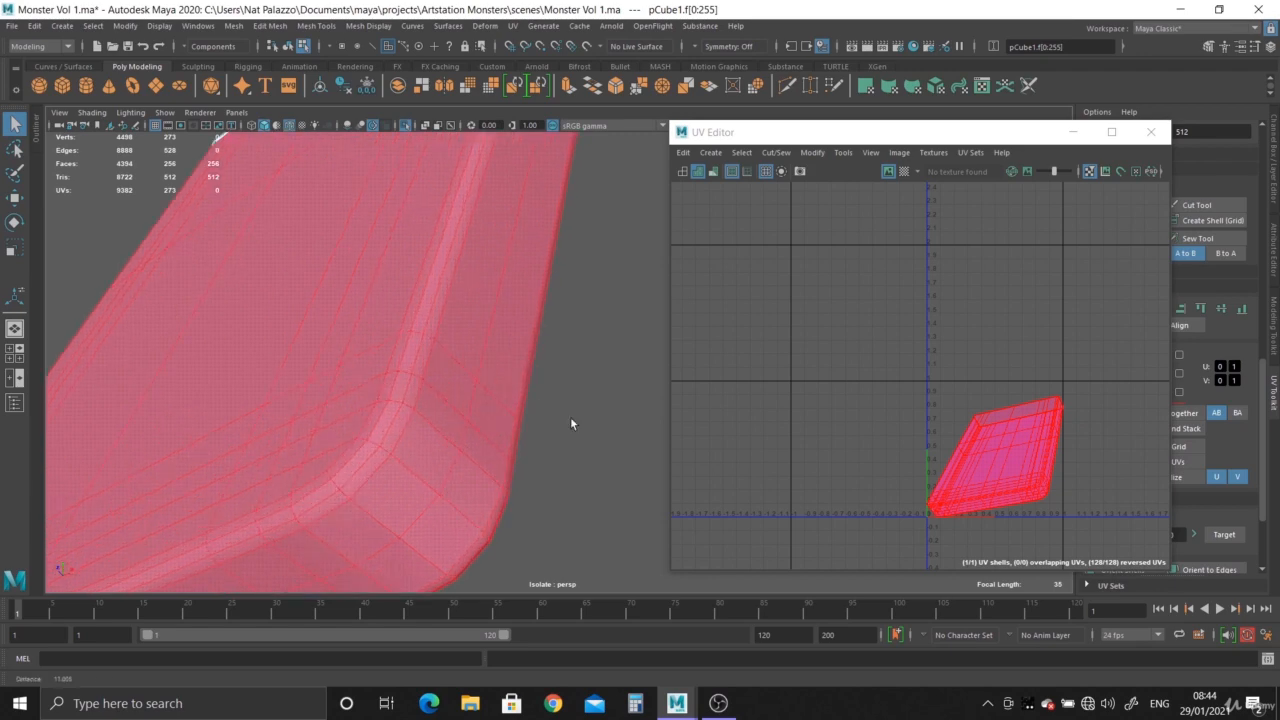
click(459, 370)
alt+drag(460, 371, 492, 366)
alt+right_drag(492, 366, 514, 378)
right_click(518, 292)
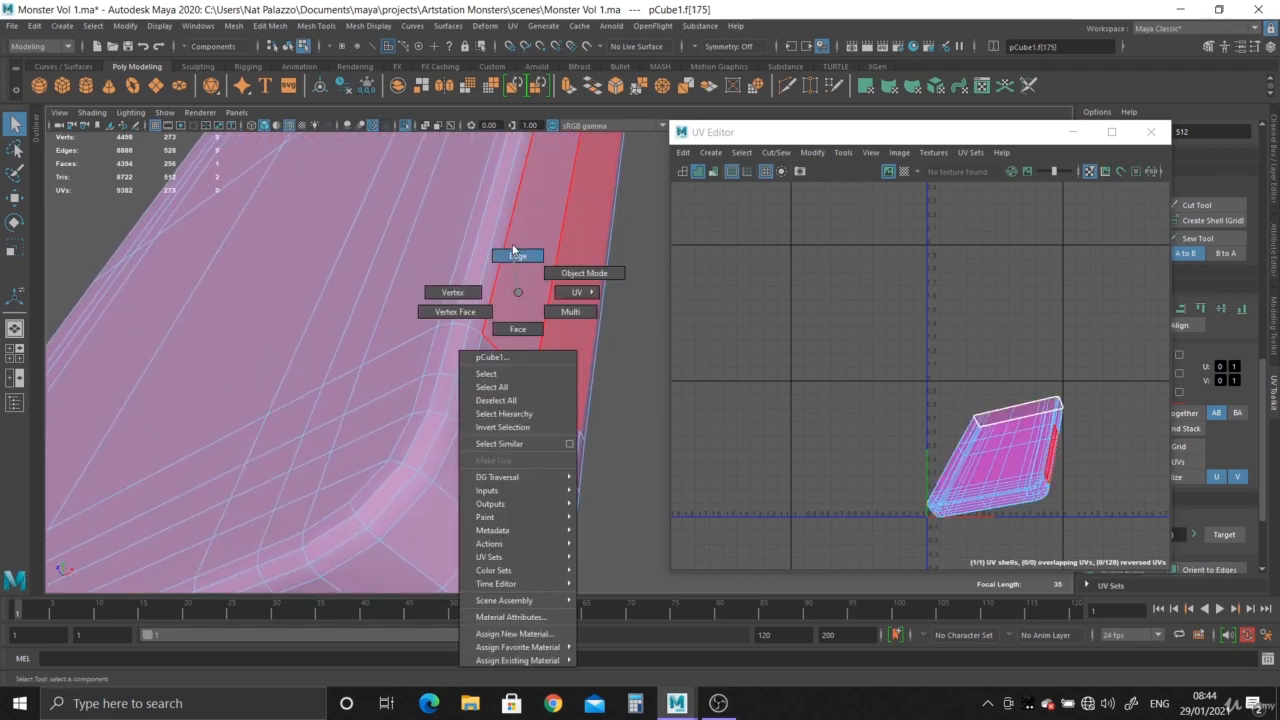
right_drag(513, 250, 513, 248)
double_click(497, 273)
- Select the edge loop on the bevel around the slab's top face and cut the UVs along it
alt+drag(497, 273, 432, 300)
alt+right_drag(432, 300, 441, 318)
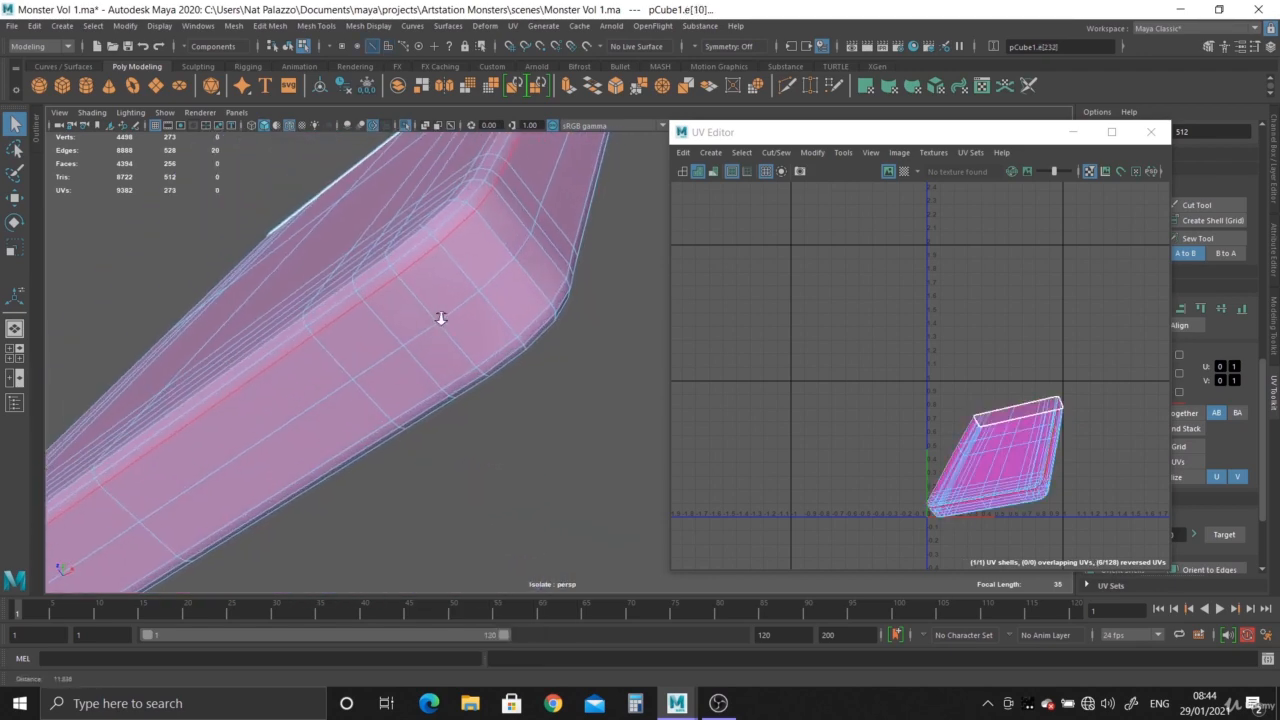
alt+drag(441, 318, 421, 298)
double_click(487, 306)
scroll(411, 251, down, 5)
alt+right_drag(421, 298, 558, 434)
alt+drag(560, 438, 477, 242)
alt+drag(403, 449, 539, 438)
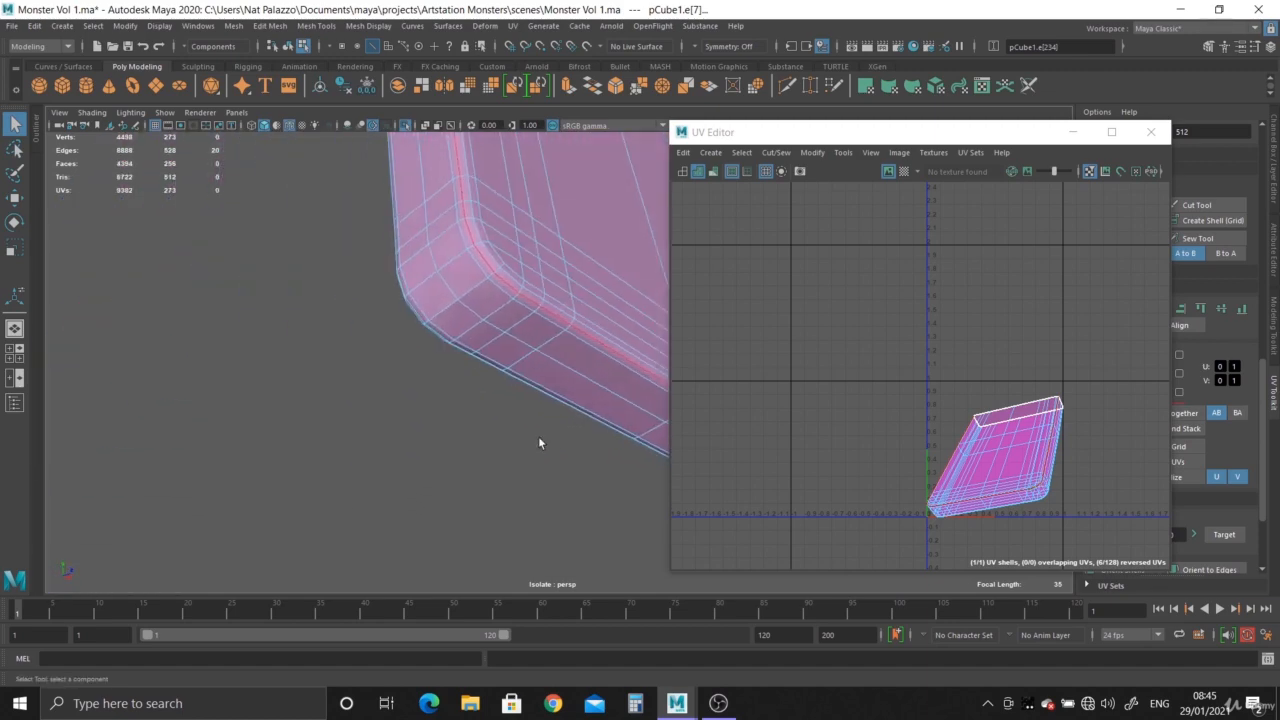
alt+middle_drag(539, 430, 543, 571)
alt+middle_drag(530, 290, 518, 432)
alt+drag(518, 432, 374, 248)
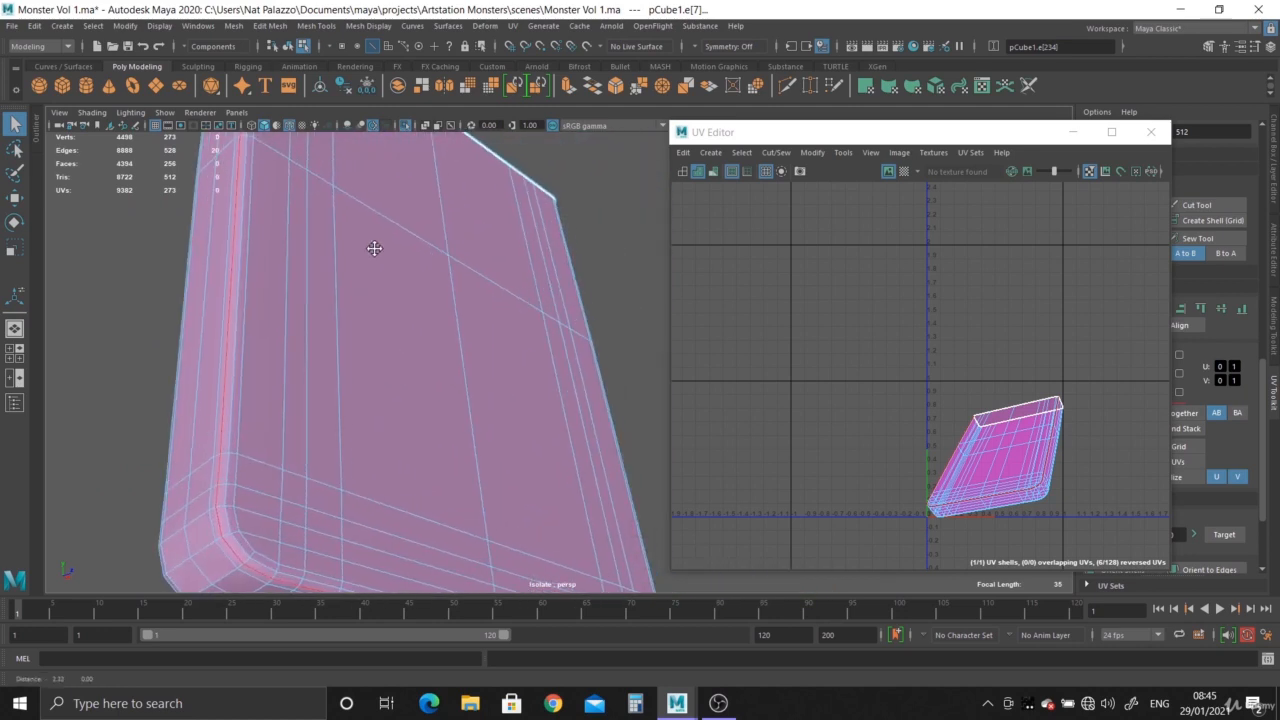
shift+right_click(1040, 469)
shift+right_drag(1040, 469, 966, 489)
- Select the top face's UV shell and move it above the remaining shell
alt+drag(480, 308, 350, 352)
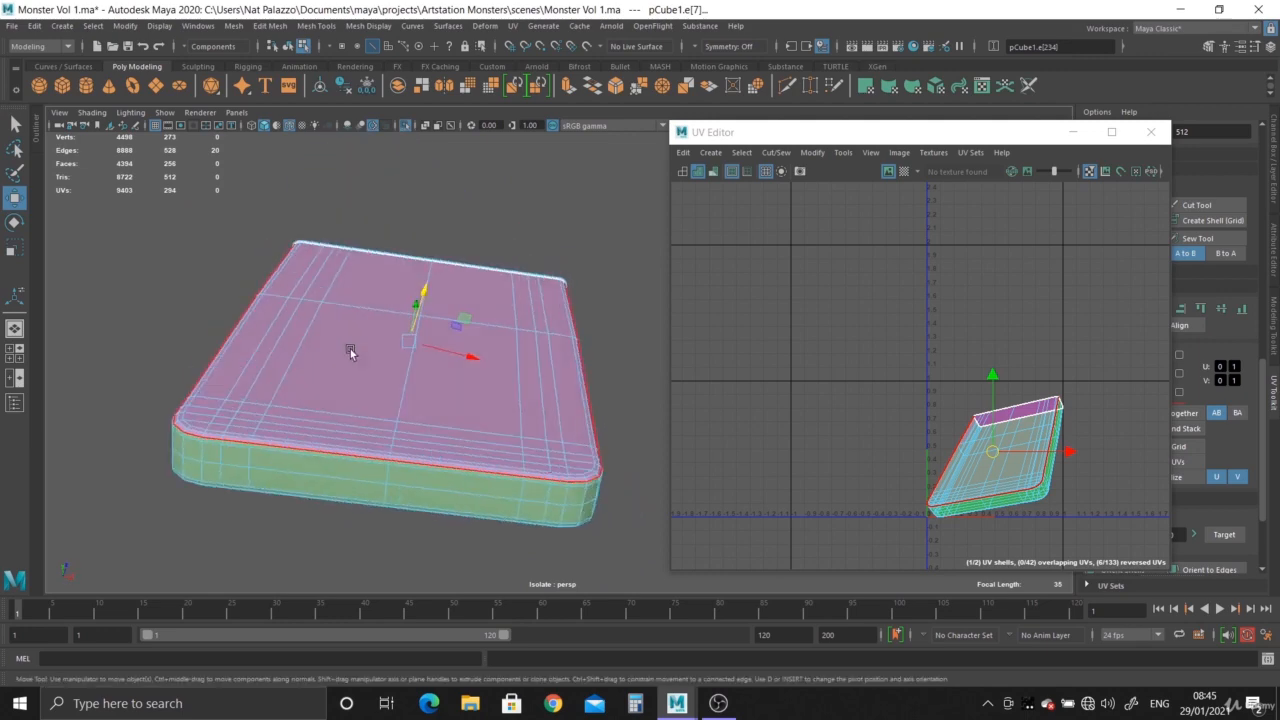
ctrl+right_drag(1022, 459, 978, 461)
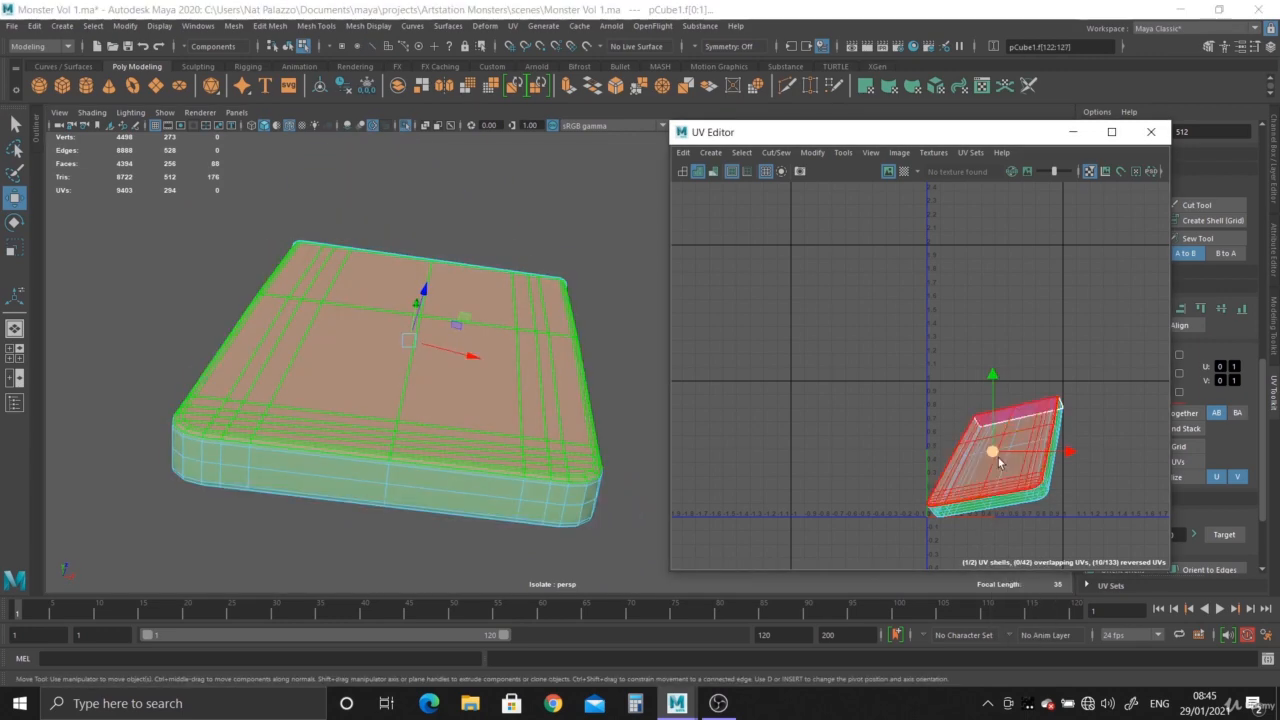
drag(998, 457, 980, 324)
- Select the edge loop on the bevel around the slab's underside and cut the UVs along it
alt+drag(603, 434, 377, 412)
alt+middle_drag(466, 412, 468, 305)
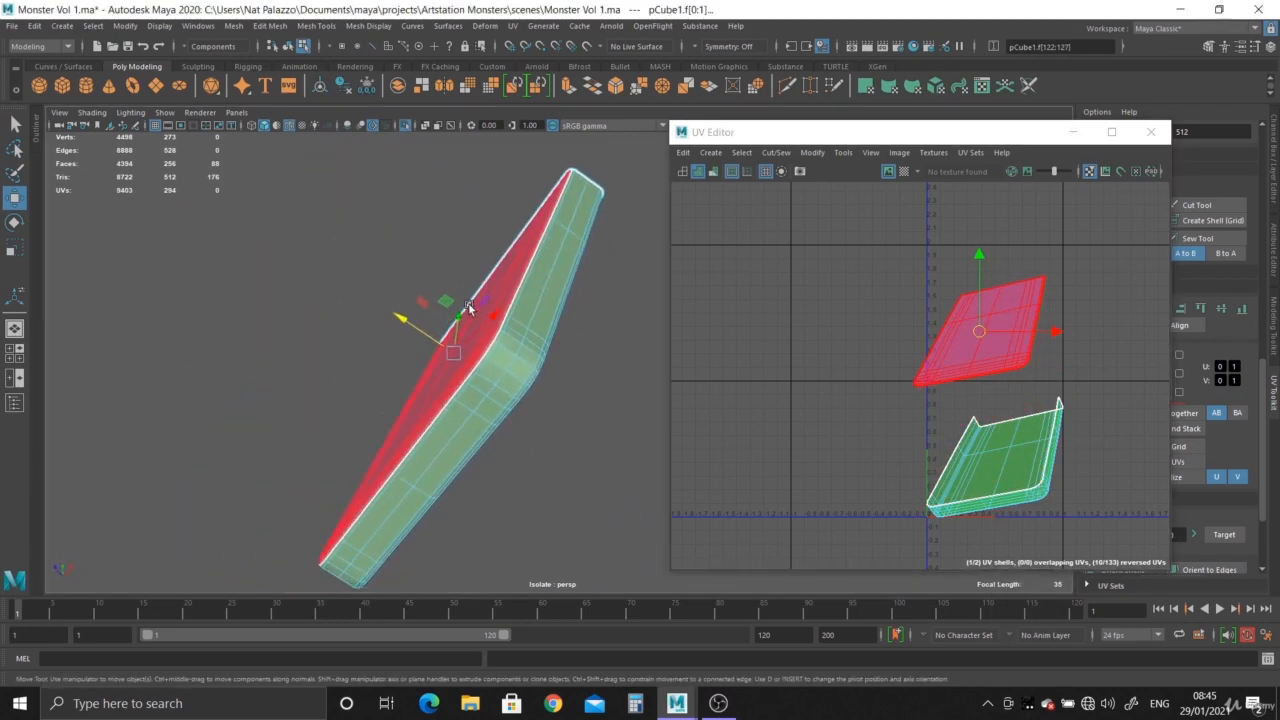
alt+right_drag(468, 305, 545, 385)
alt+drag(545, 385, 440, 410)
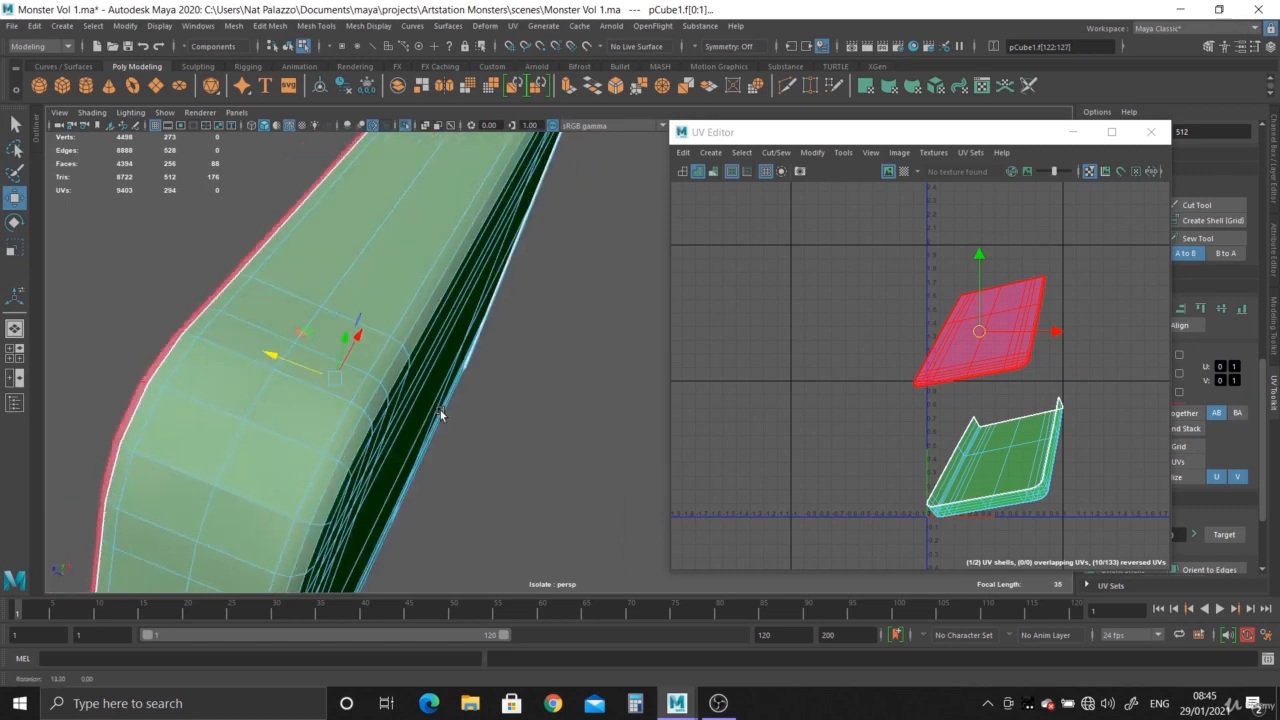
right_drag(413, 343, 409, 251)
double_click(427, 312)
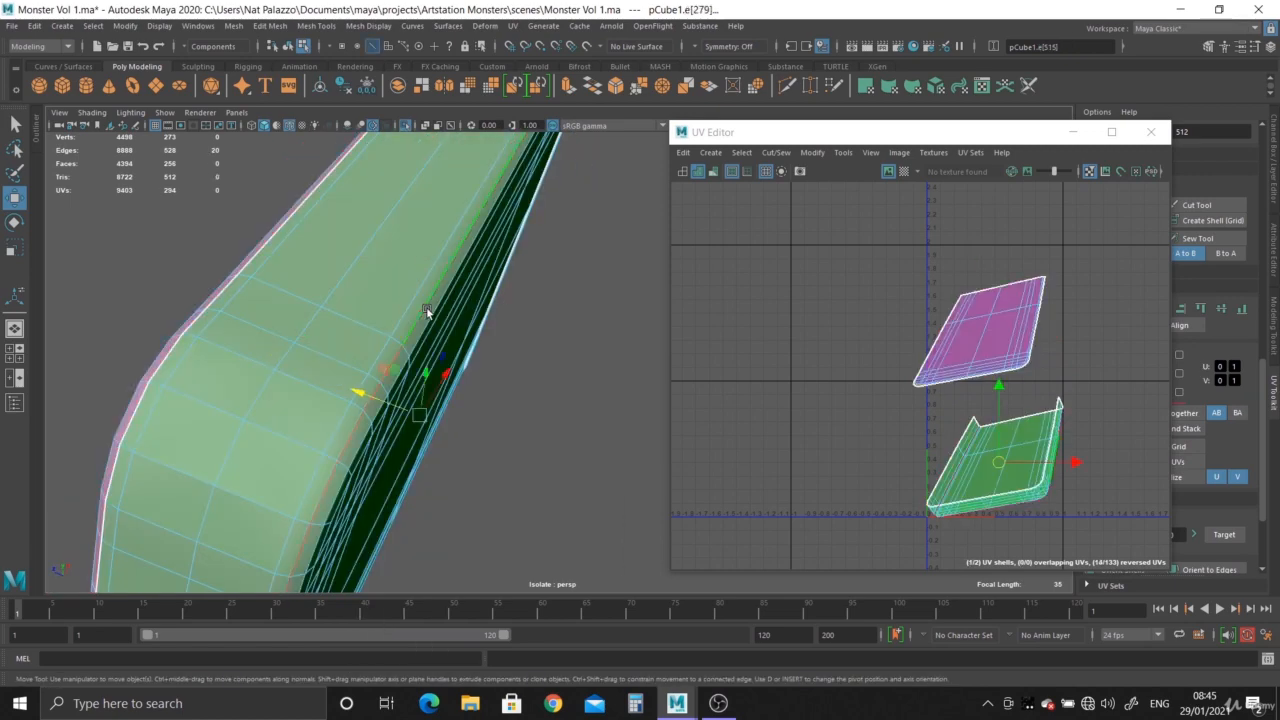
shift+right_click(1018, 482)
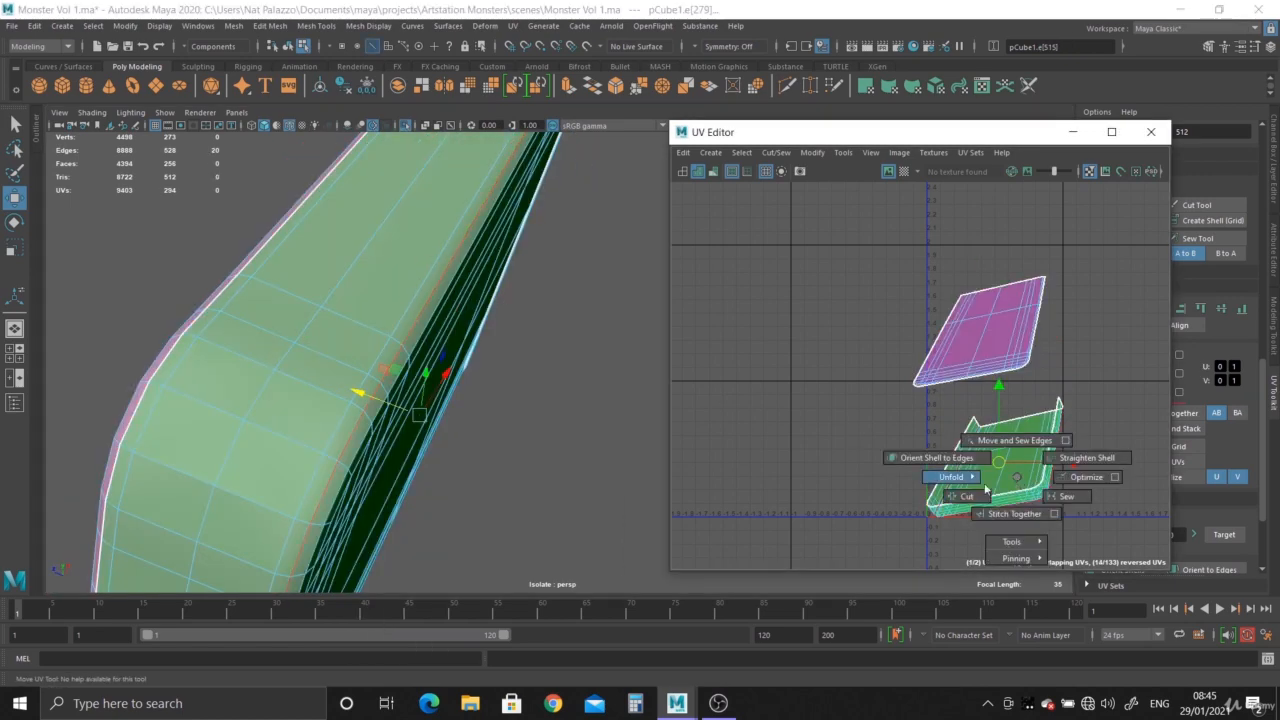
shift+right_drag(985, 490, 935, 443)
- Select the underside's UV shell and move it off the side strip, beside the top face's shell
click(1009, 497)
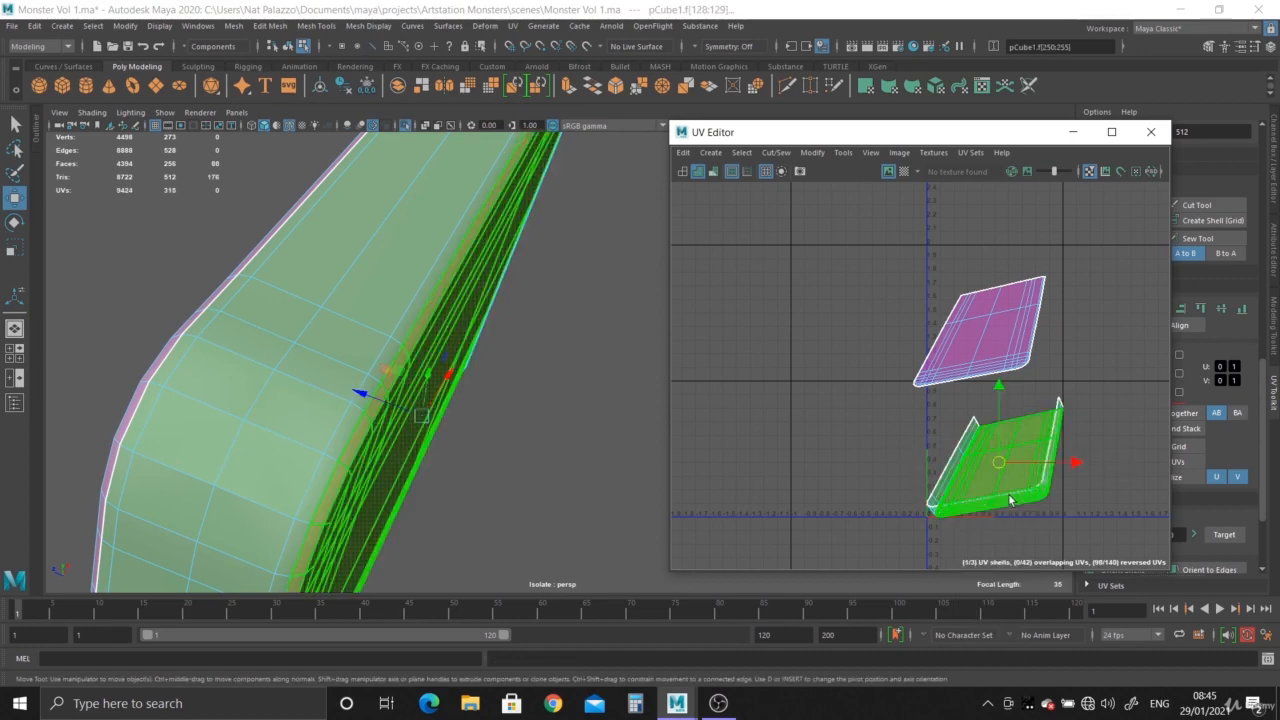
click(996, 456)
drag(996, 456, 873, 297)
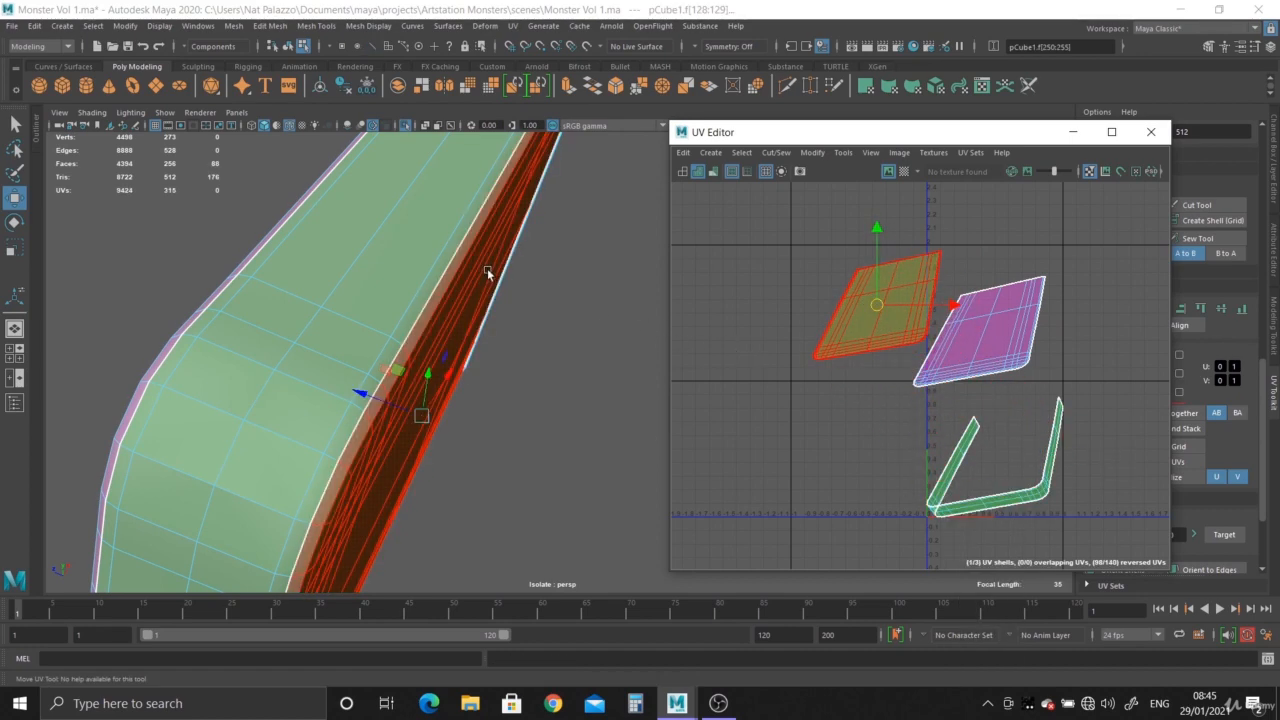
- Check the slab's cut edges and unfold the underside's UV shell
alt+drag(487, 270, 472, 453)
alt+middle_drag(951, 400, 897, 383)
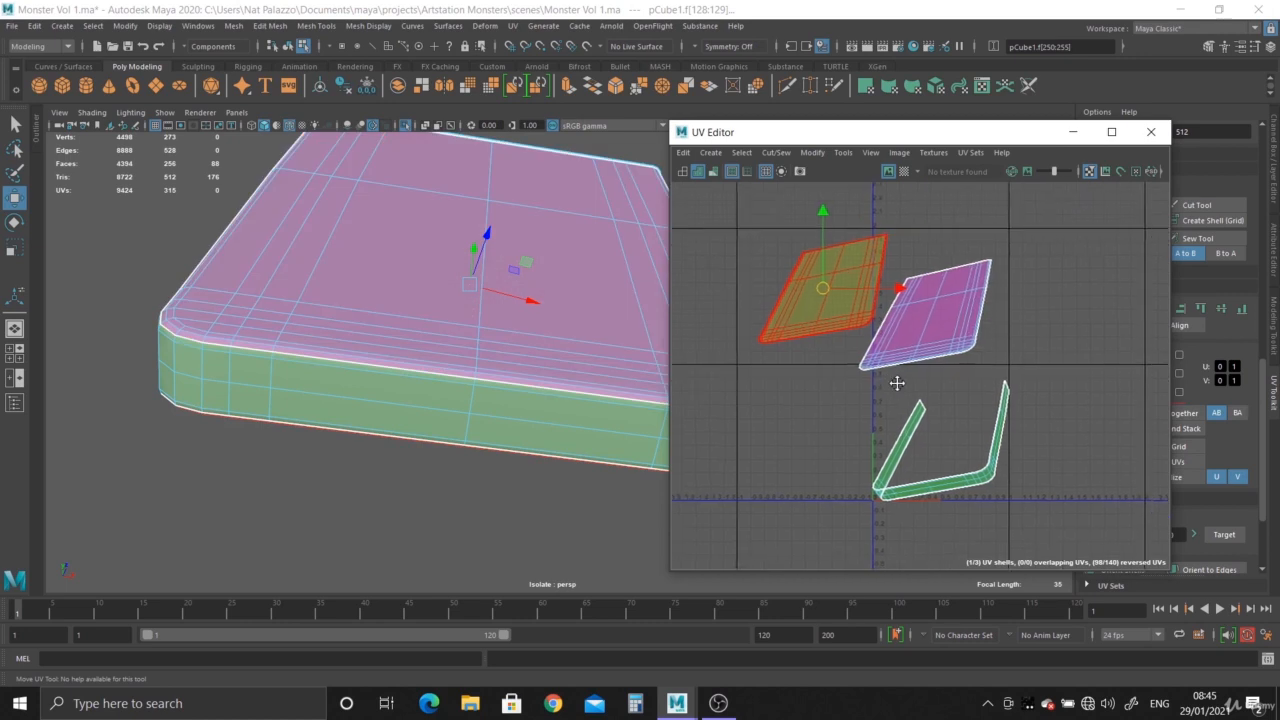
scroll(897, 383, up, 1)
alt+middle_drag(915, 436, 946, 451)
scroll(951, 458, up, 1)
alt+drag(508, 299, 467, 283)
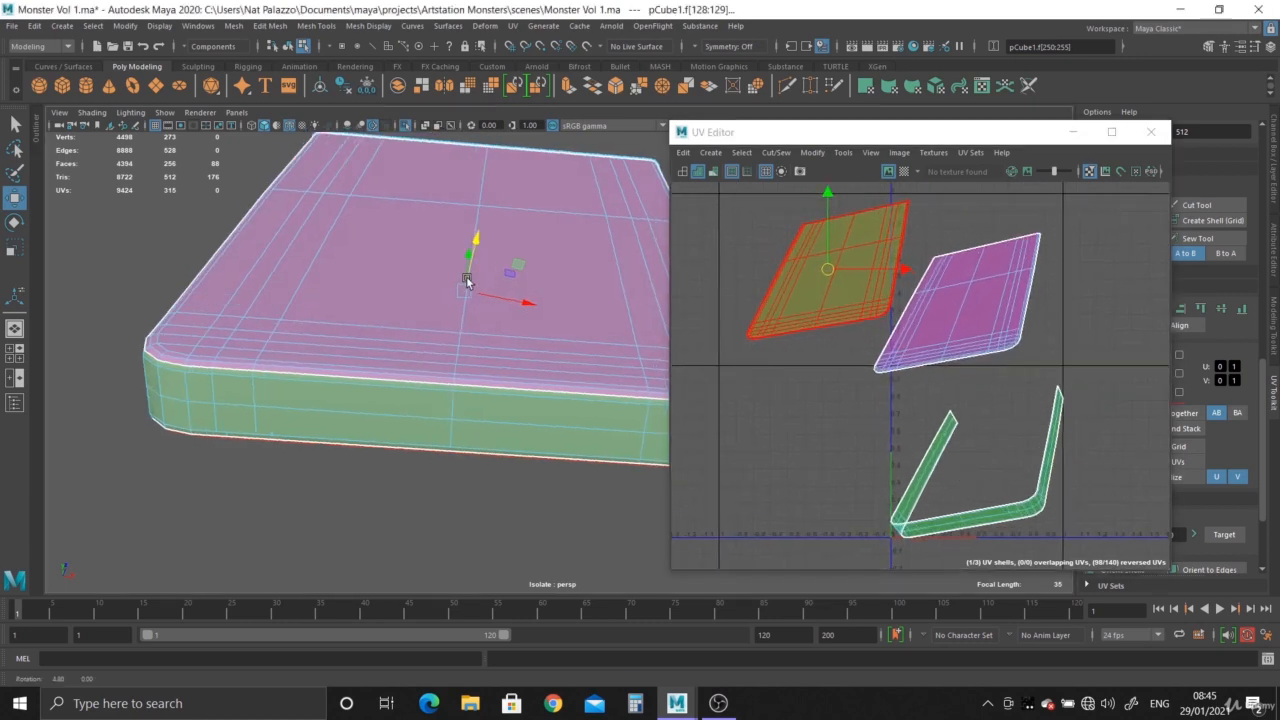
alt+middle_drag(467, 283, 396, 276)
alt+drag(485, 279, 496, 291)
alt+middle_drag(860, 287, 862, 327)
scroll(862, 330, up, 1)
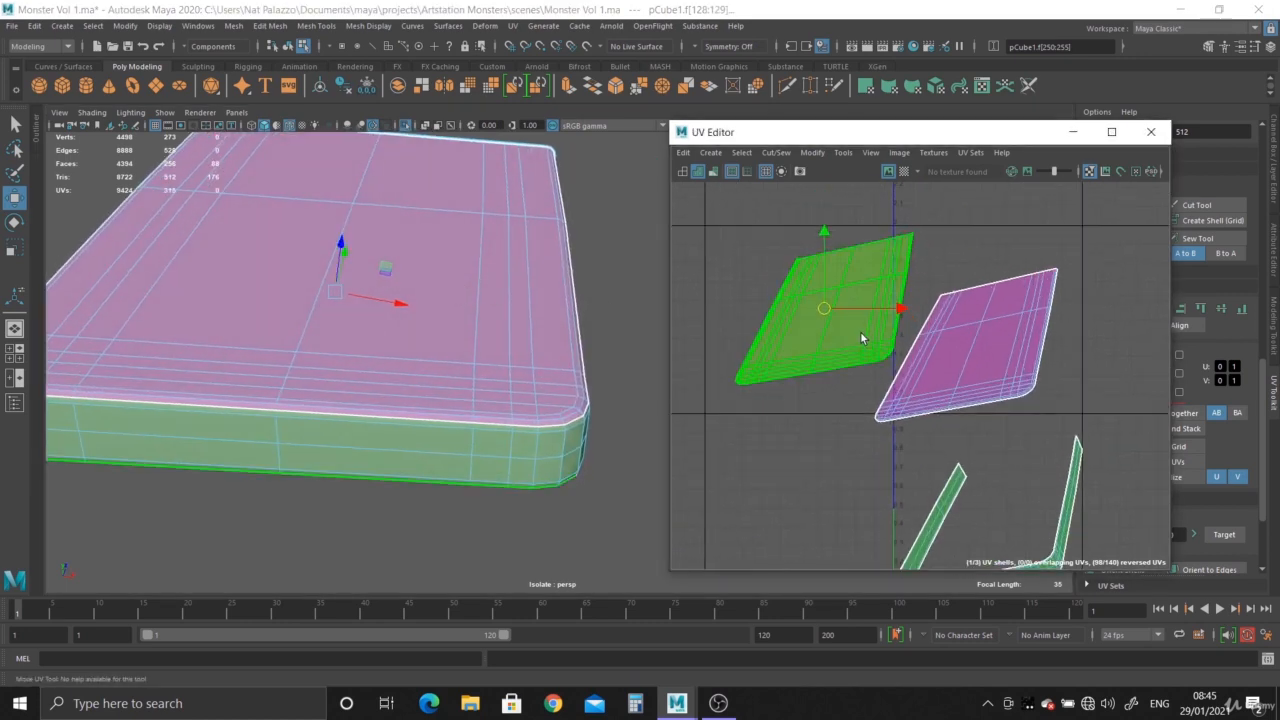
right_drag(834, 318, 700, 303)
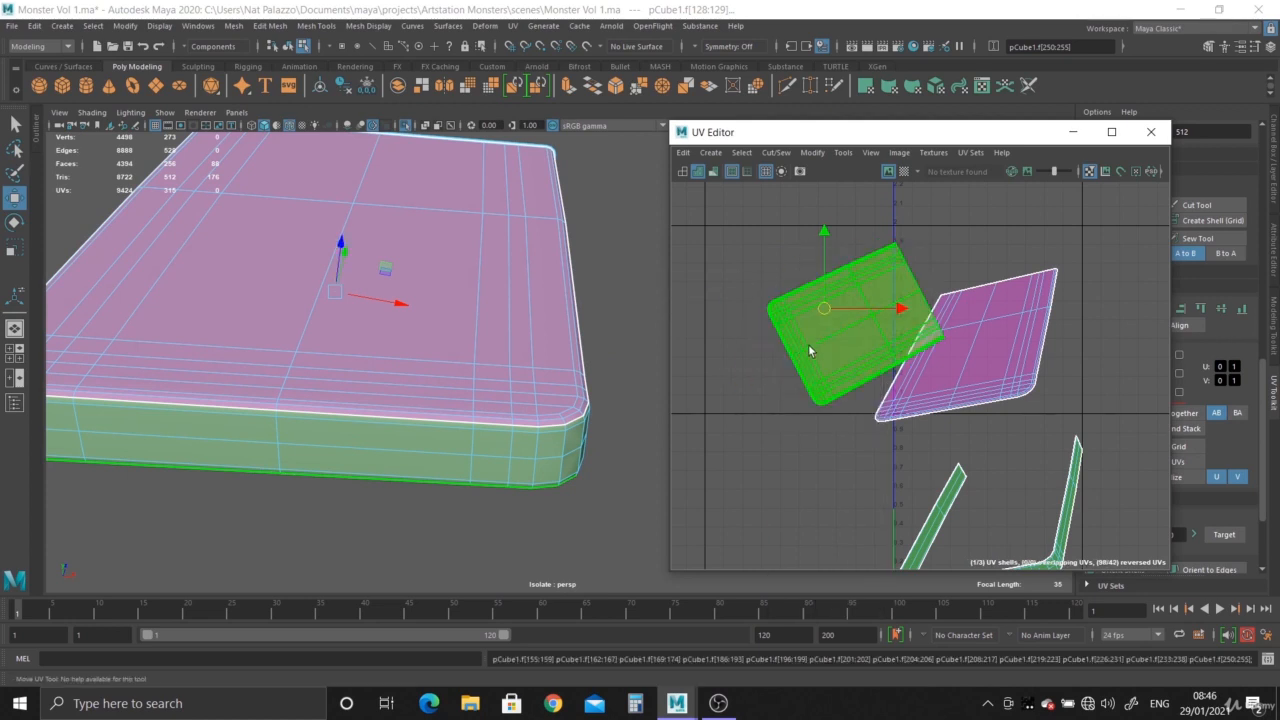
- Rotate the underside's UV shell upright and move it clear of the top face's shell
shift+right_drag(830, 345, 828, 340)
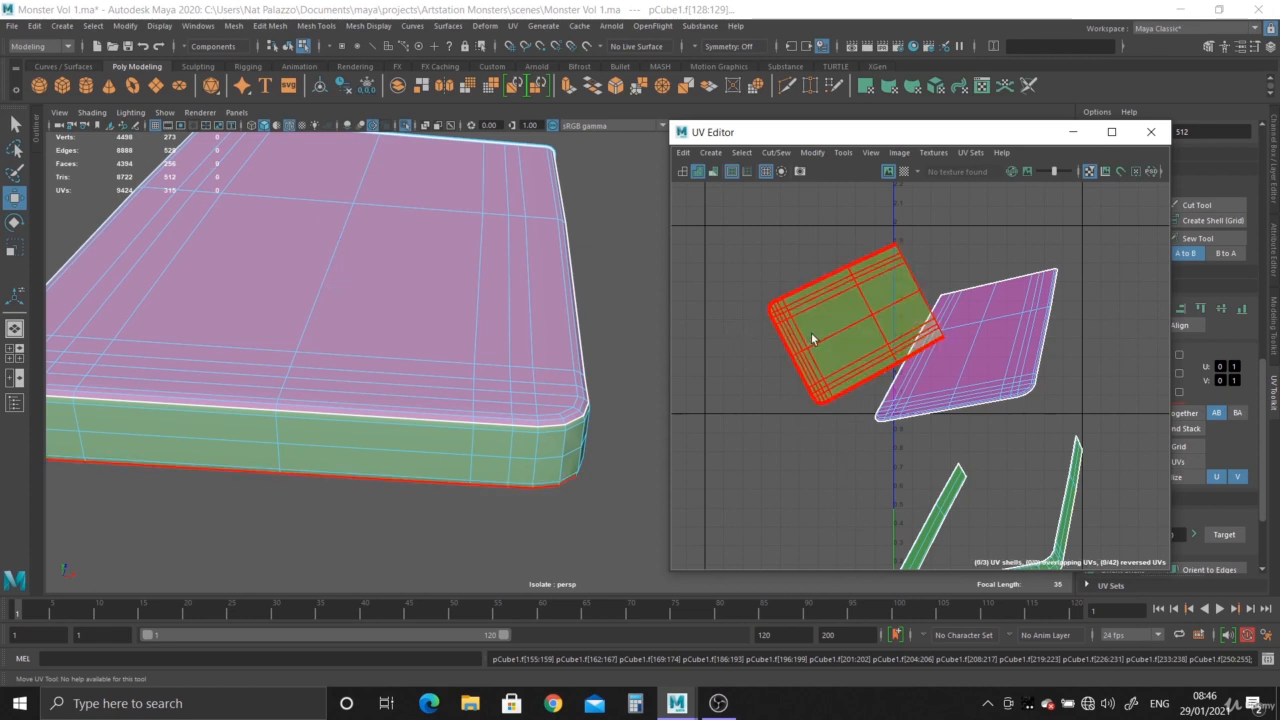
key(e)
drag(869, 345, 845, 234)
key(w)
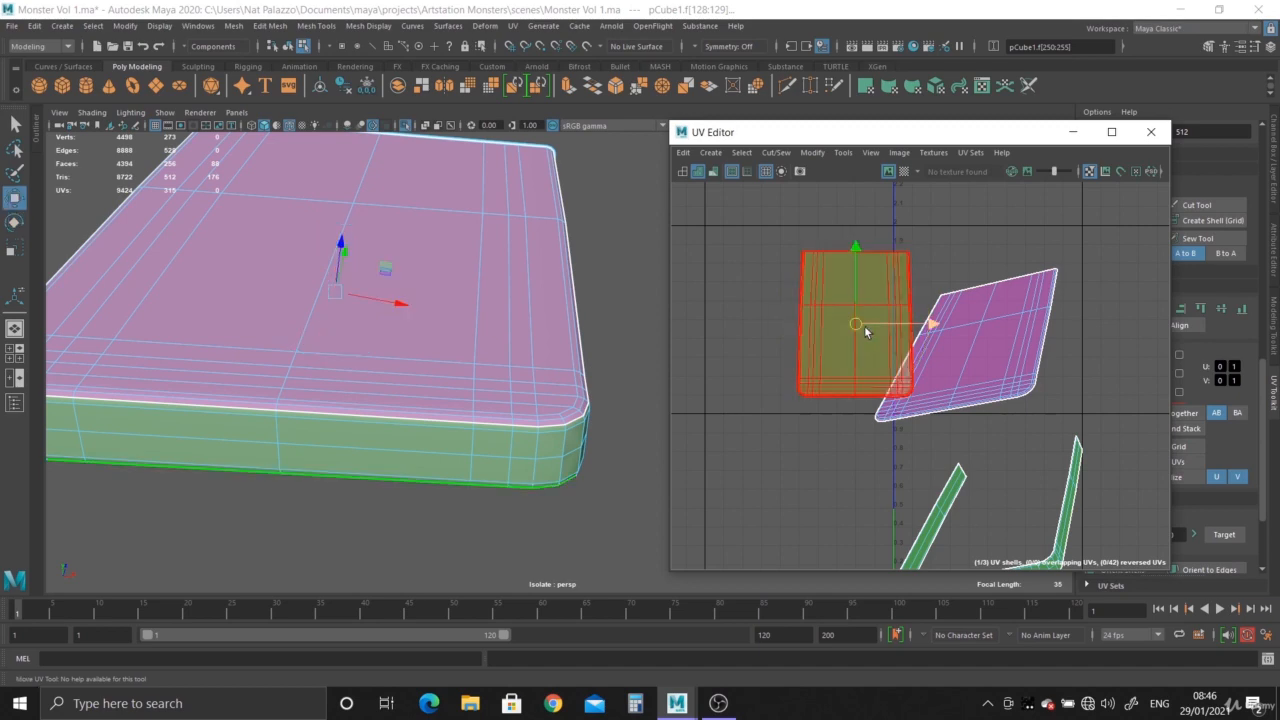
drag(864, 325, 809, 307)
- Select the top face's UV shell and unfold it
click(978, 354)
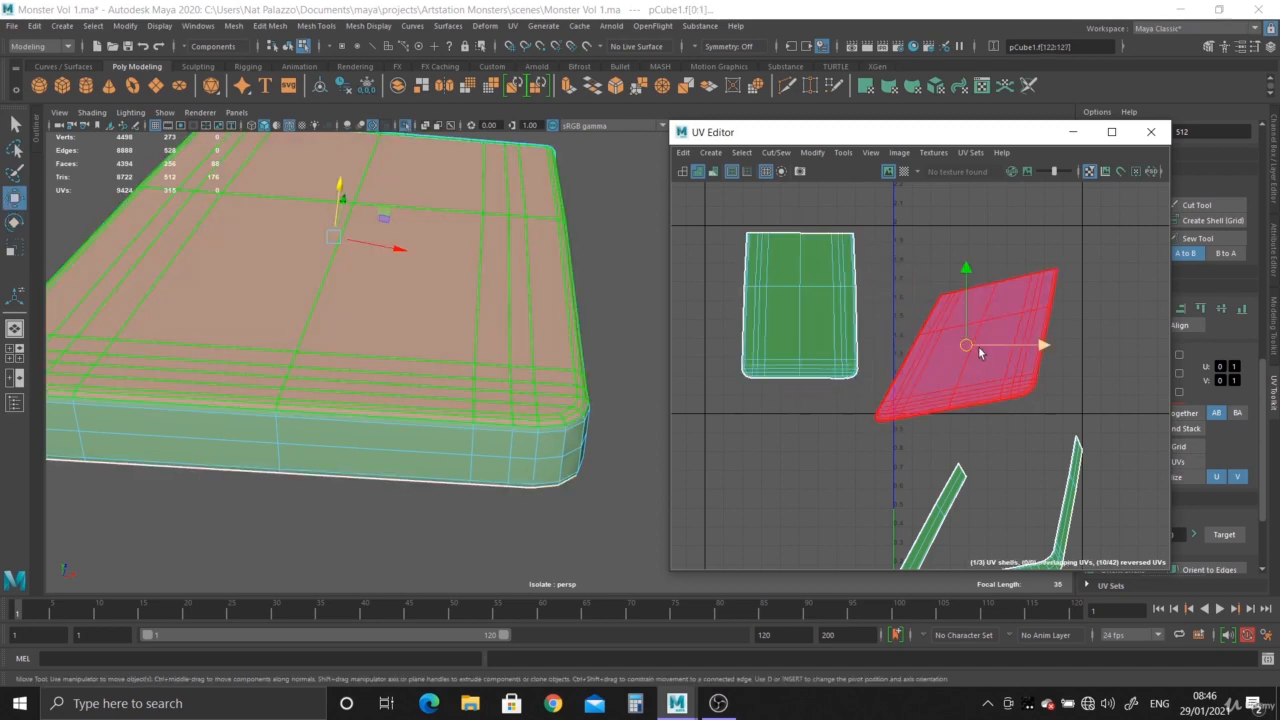
shift+right_drag(979, 348, 753, 351)
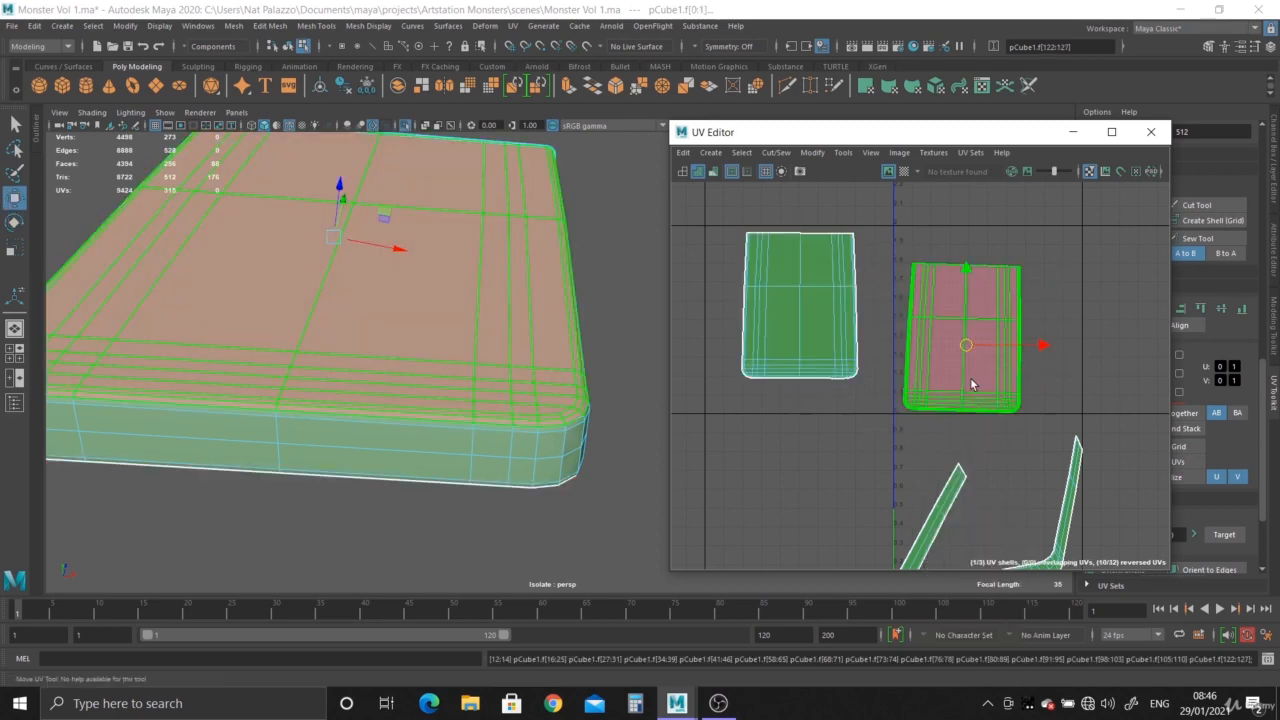
right_drag(966, 361, 929, 342)
click(983, 361)
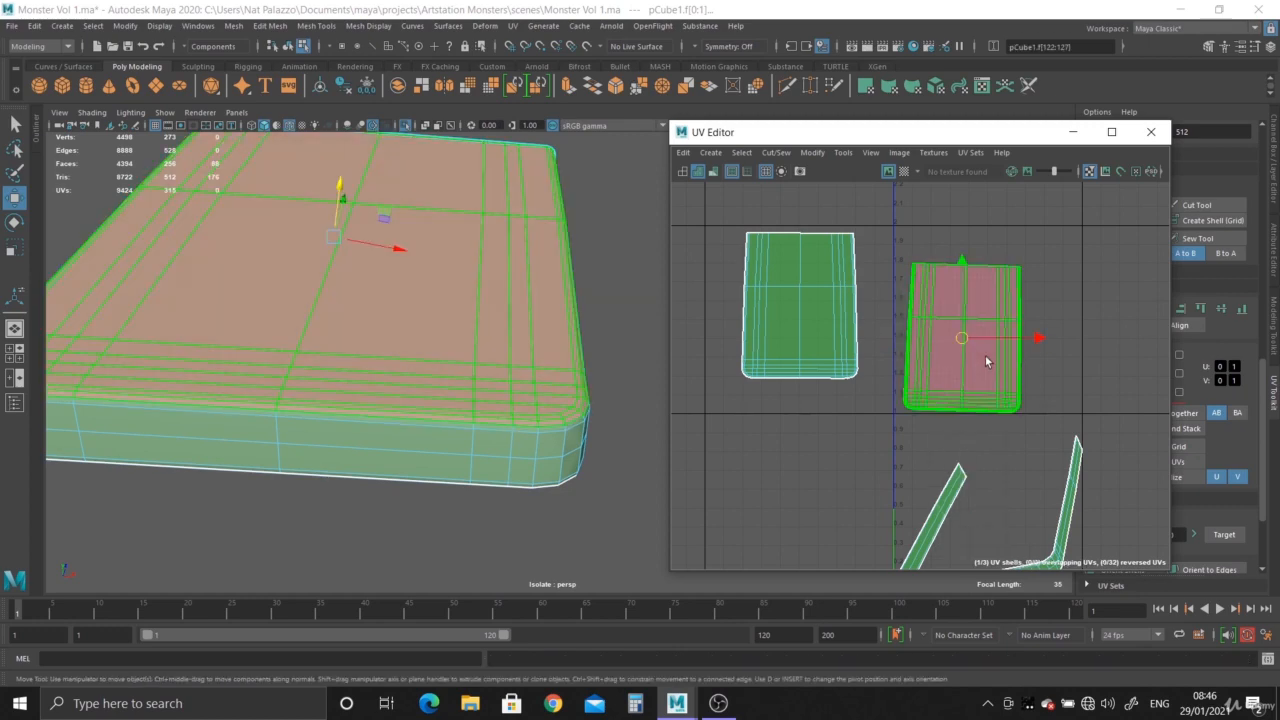
- Straighten the top face's UV shell by rotating it slightly, and place it next to the underside's shell
key(e)
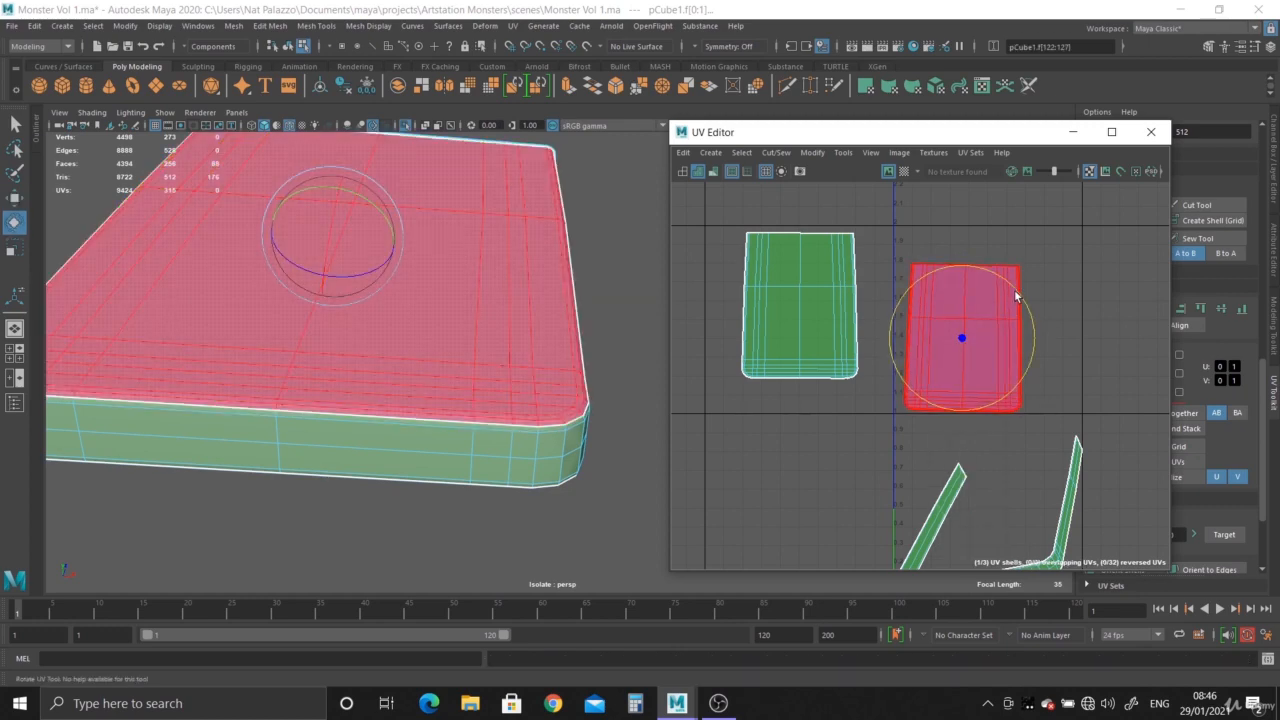
key(w)
drag(975, 338, 933, 305)
- Select the slab's side-strip UV shell and unfold it into a straight band
alt+middle_drag(976, 456, 982, 338)
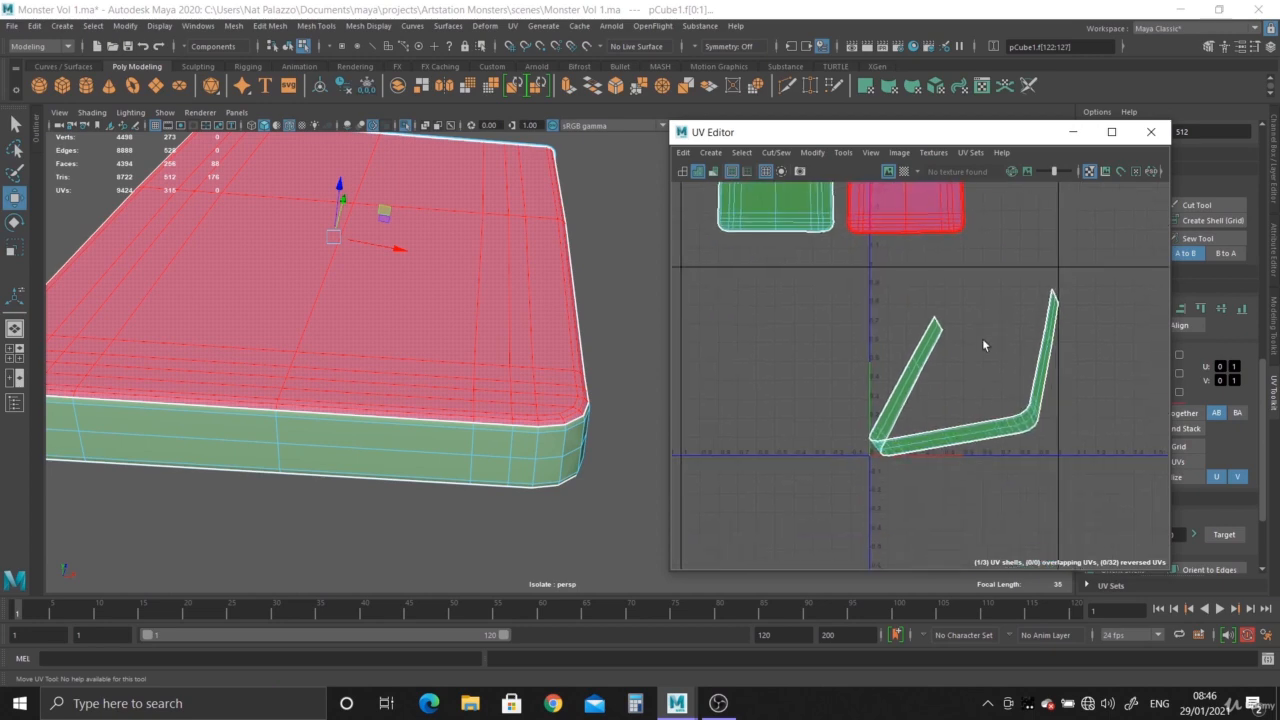
click(982, 338)
click(980, 425)
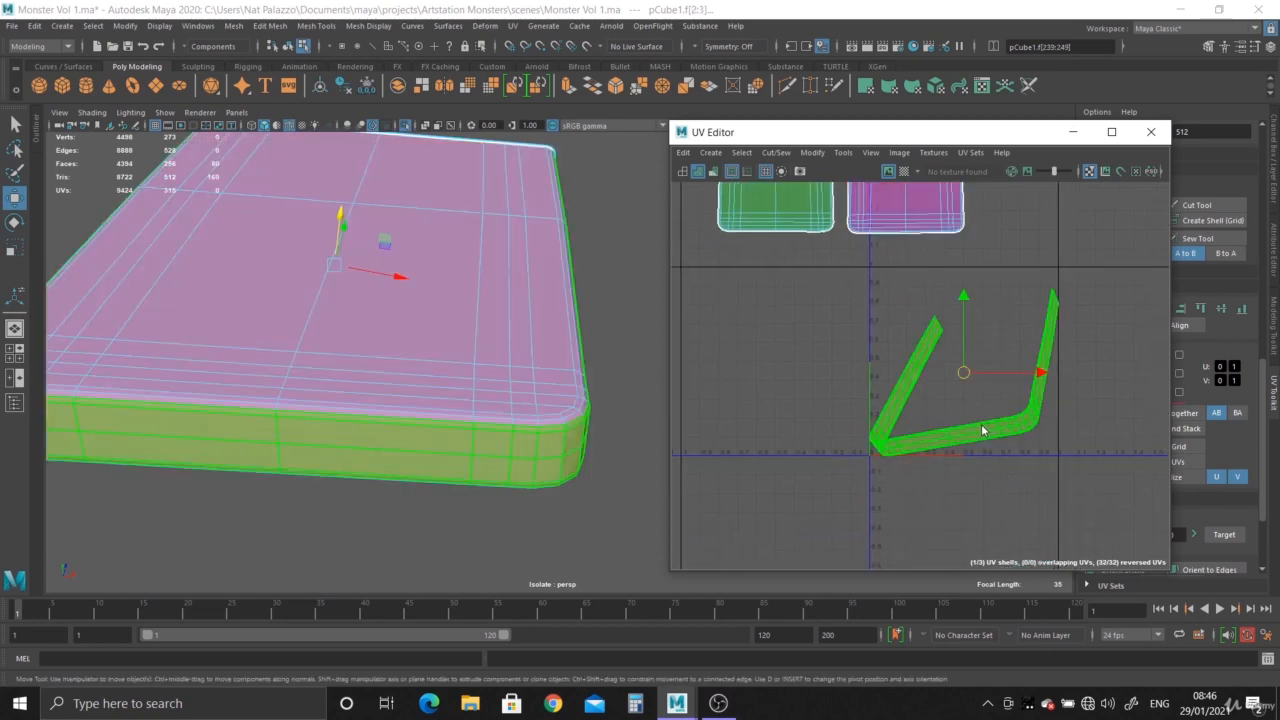
shift+right_drag(982, 427, 827, 402)
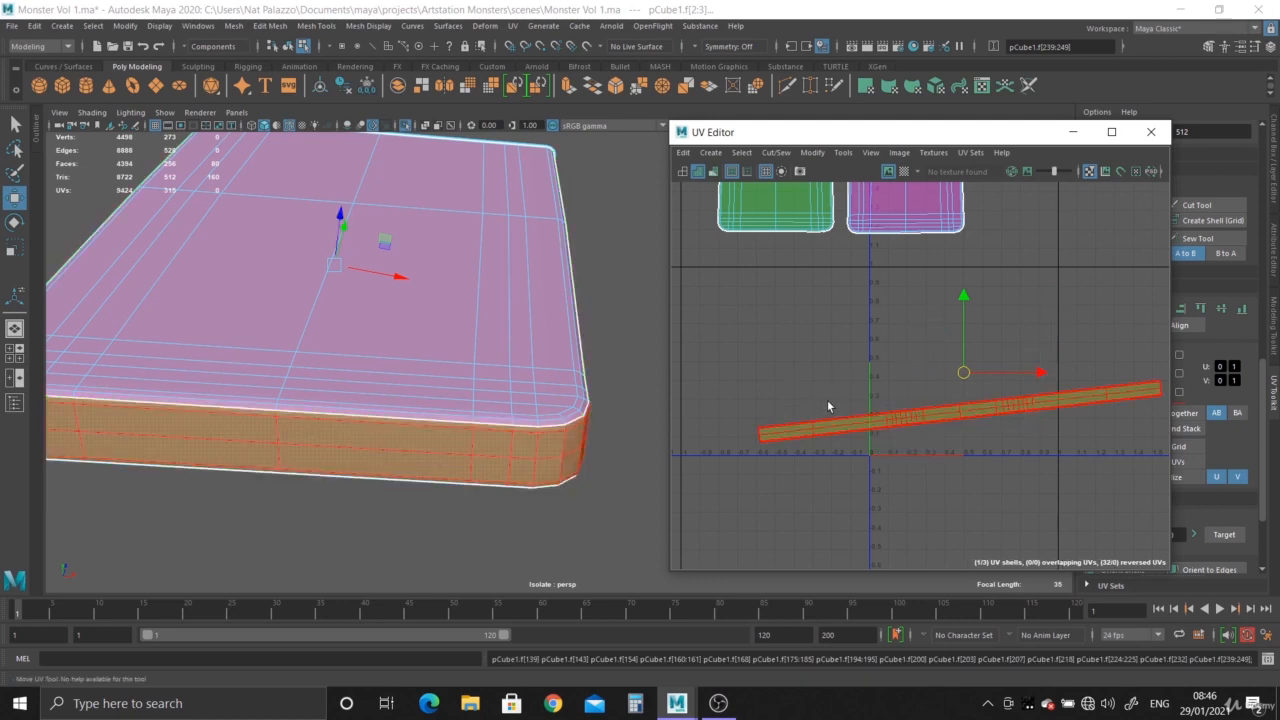
- Rotate the side-strip UV shell until it lies horizontal
click(959, 420)
right_drag(958, 410, 905, 391)
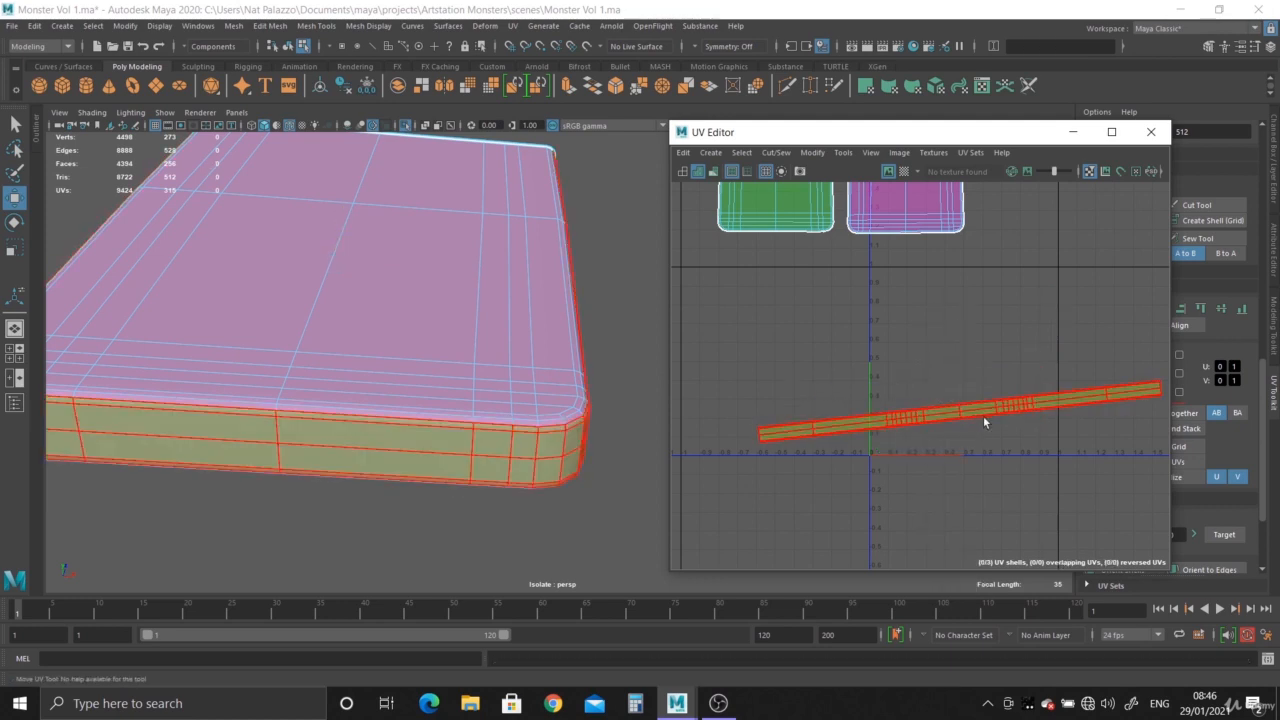
click(975, 415)
key(e)
drag(1012, 364, 1020, 366)
click(1004, 420)
key(w)
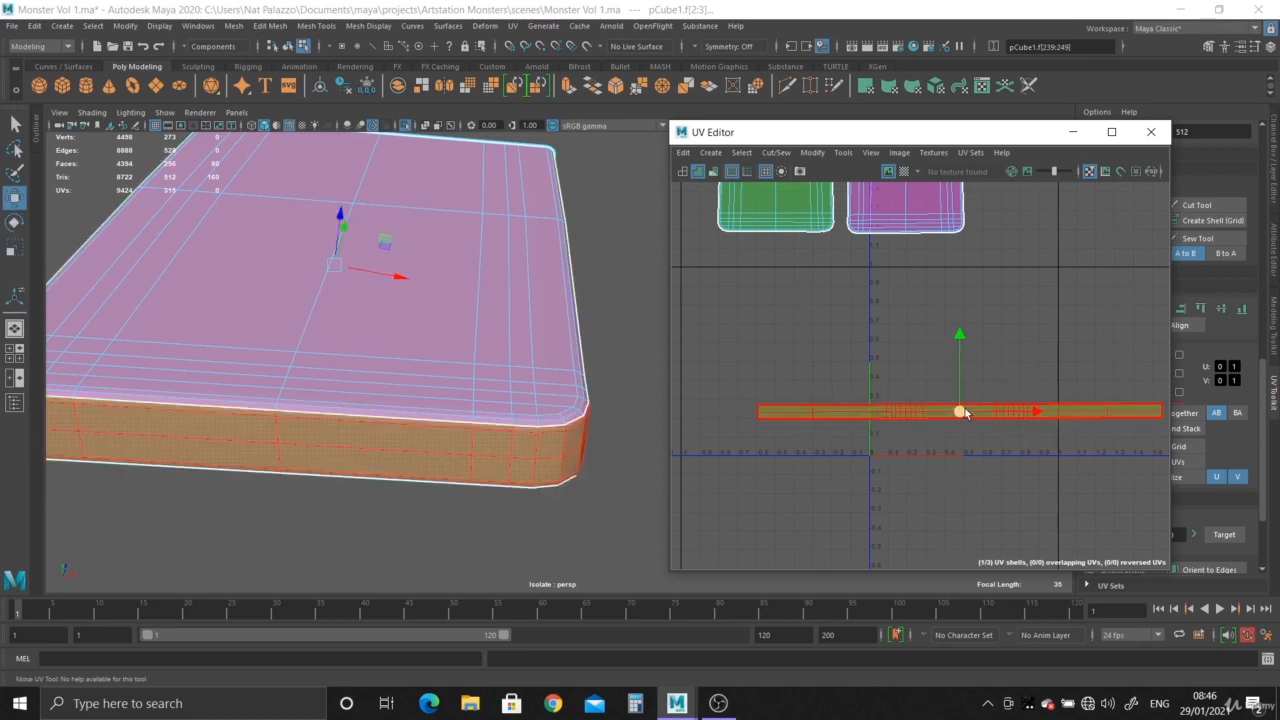
- Move the side-strip shell directly below the two face shells and select all three shells
drag(960, 411, 852, 254)
alt+right_drag(978, 420, 874, 417)
alt+middle_drag(874, 417, 797, 414)
right_drag(806, 339, 750, 306)
drag(746, 282, 1034, 507)
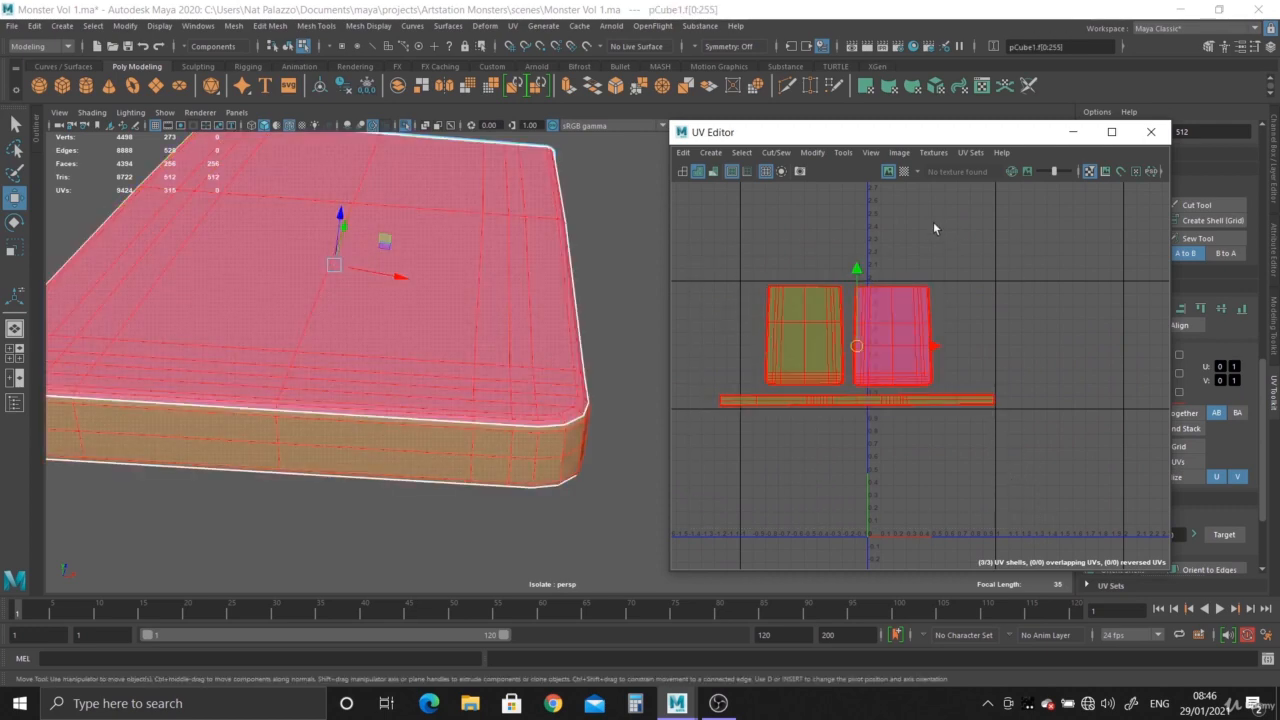
- Lay out the three UV shells using Unfold3D, with pre-scaling at Preserve 3D Ratios and a texture map size of 1024
click(813, 153)
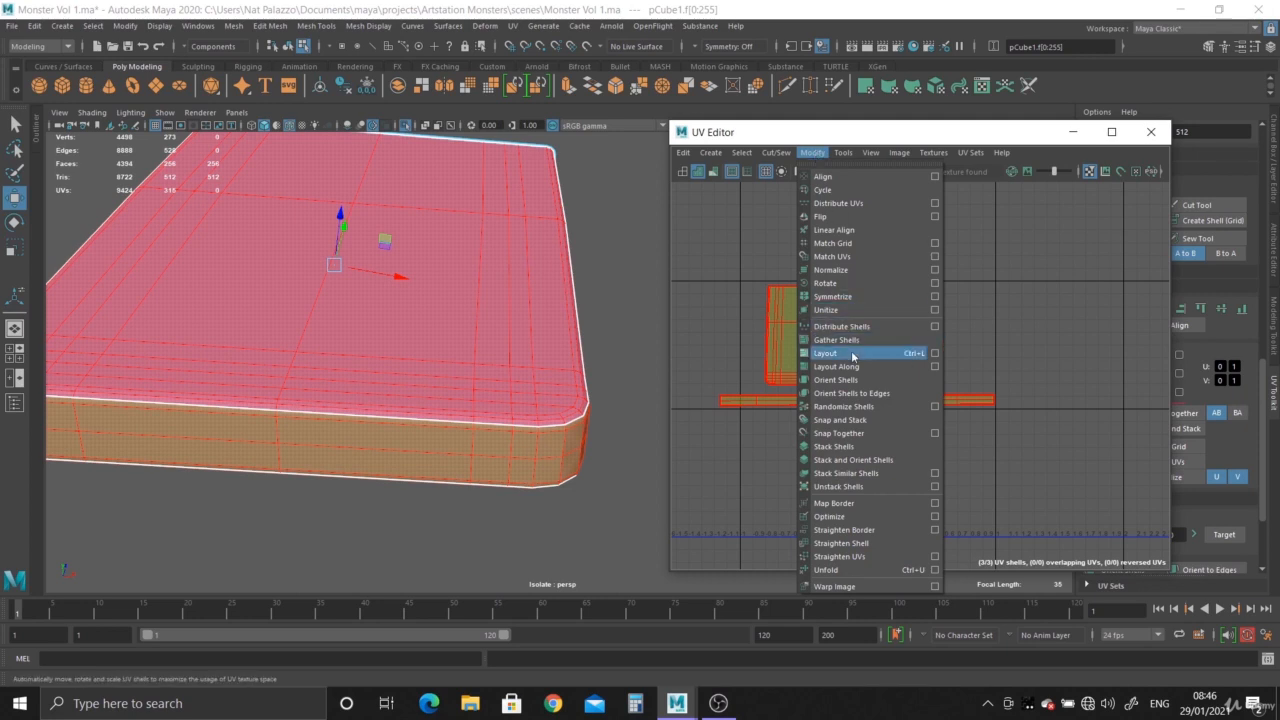
click(935, 355)
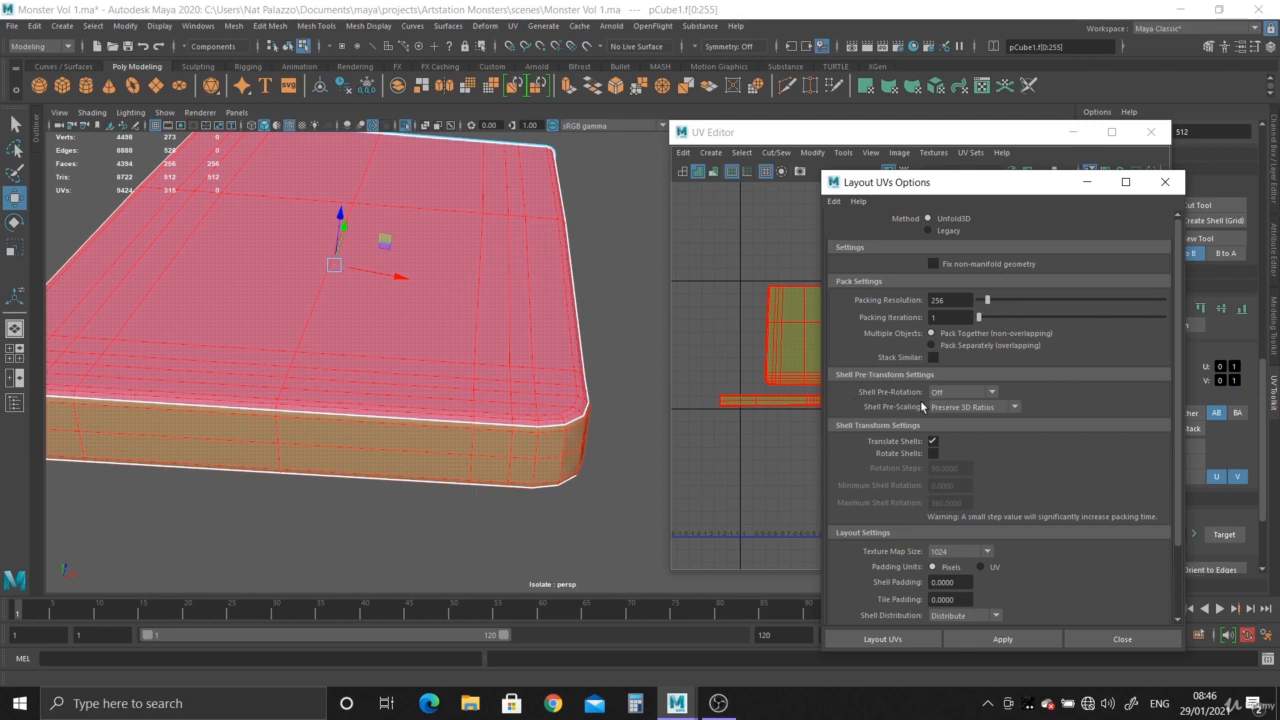
scroll(981, 460, down, 2)
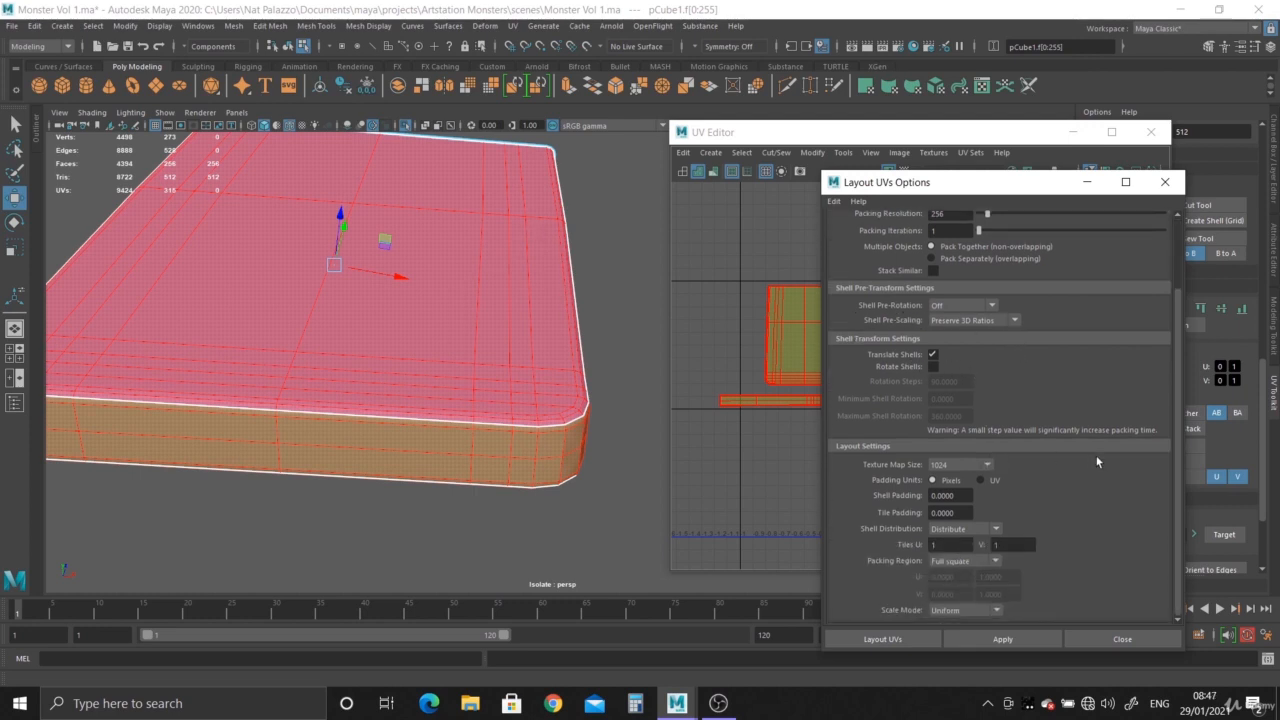
scroll(1096, 461, up, 1)
scroll(969, 467, down, 1)
click(987, 465)
click(912, 518)
scroll(1103, 504, up, 2)
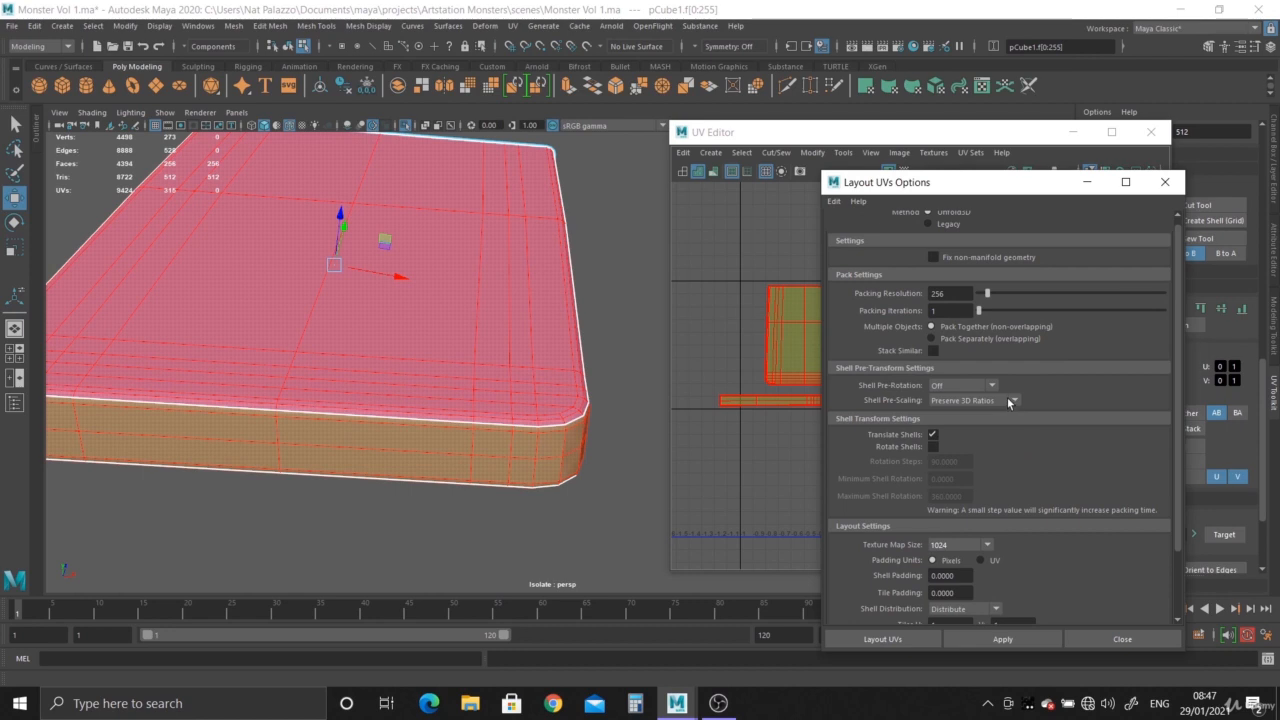
click(1012, 401)
click(1014, 402)
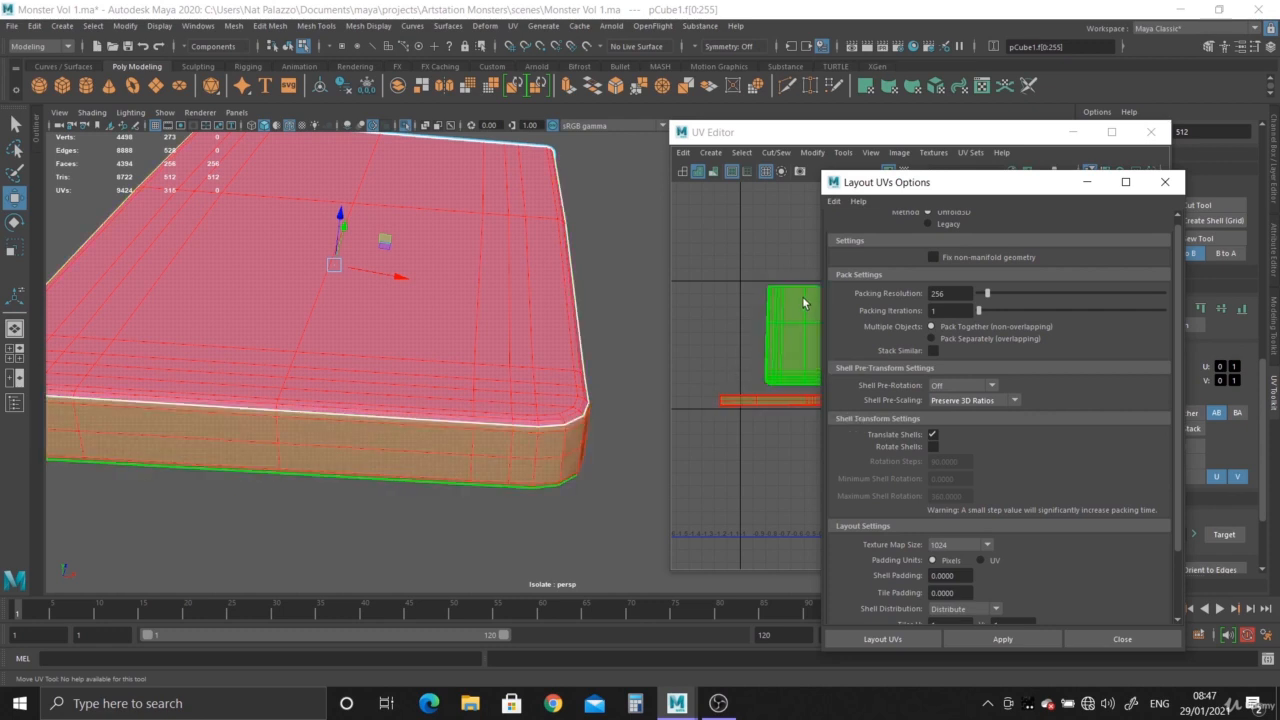
scroll(1082, 437, down, 4)
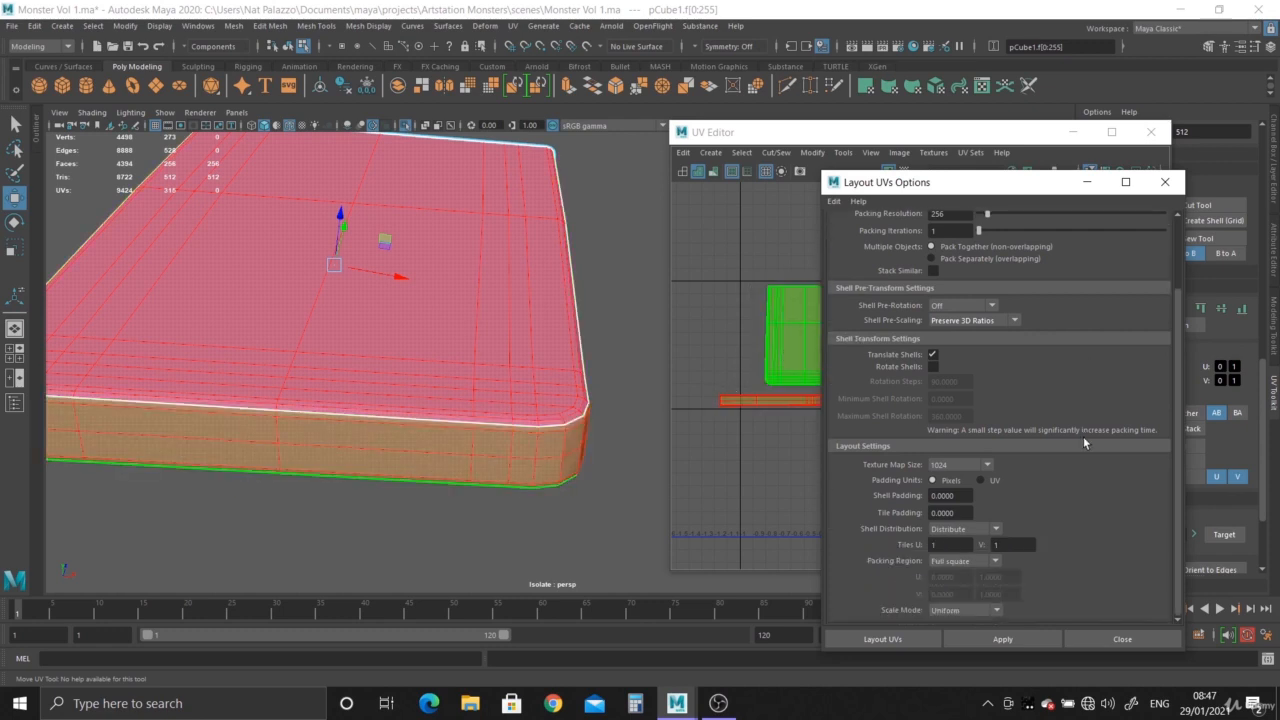
click(919, 642)
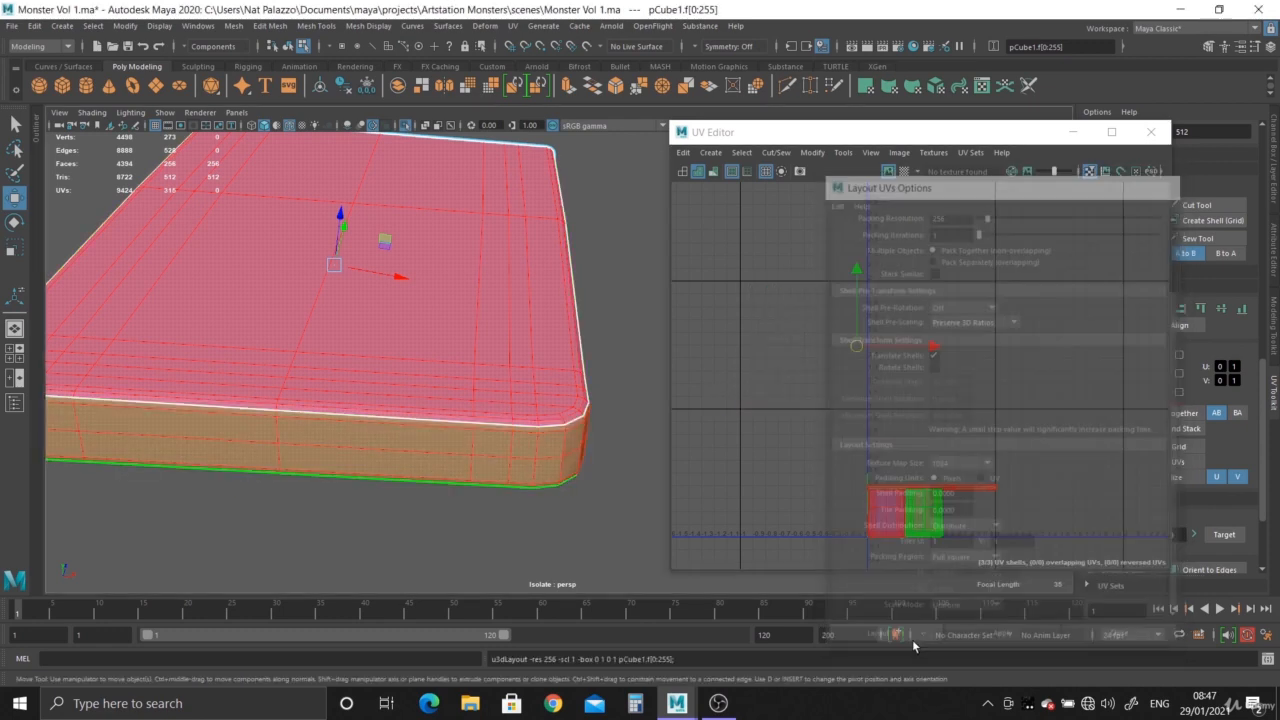
- Return to object mode and display the checker map to examine texture distribution around the slab's rounded corner
alt+middle_drag(927, 426, 911, 300)
alt+right_drag(911, 300, 1050, 530)
alt+middle_drag(988, 405, 1014, 334)
right_drag(485, 277, 588, 272)
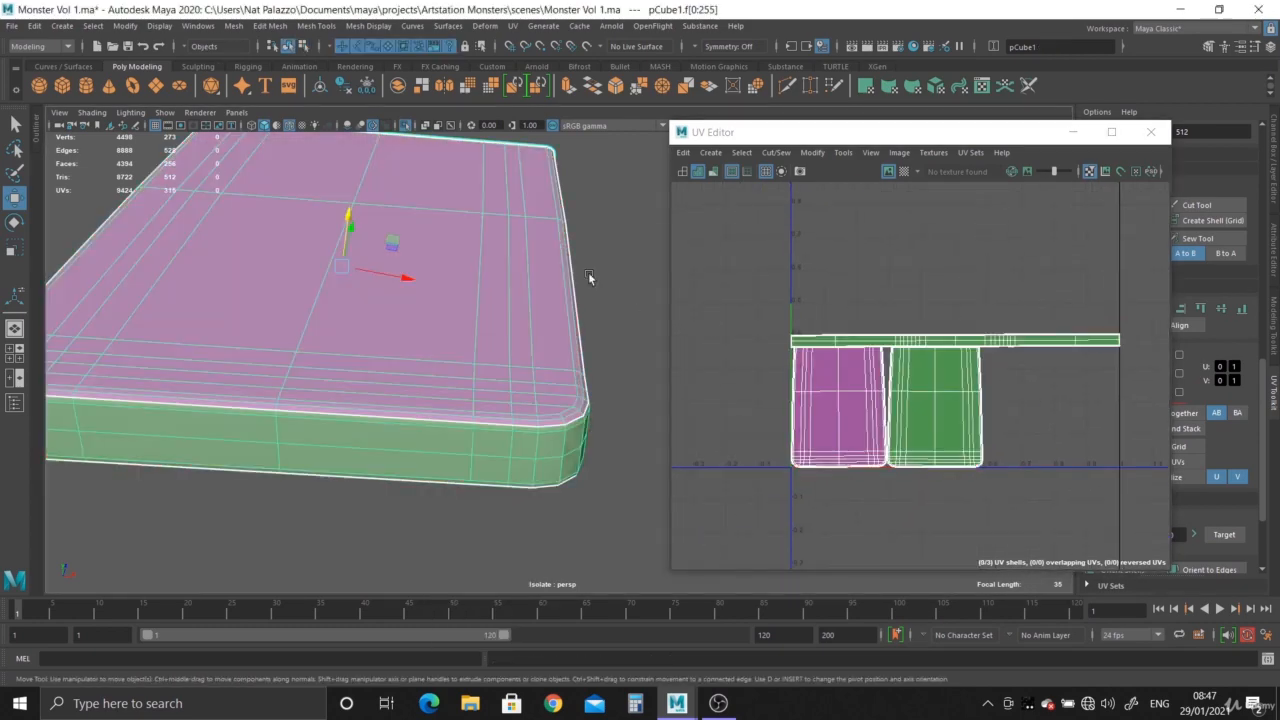
click(903, 171)
alt+drag(620, 365, 442, 435)
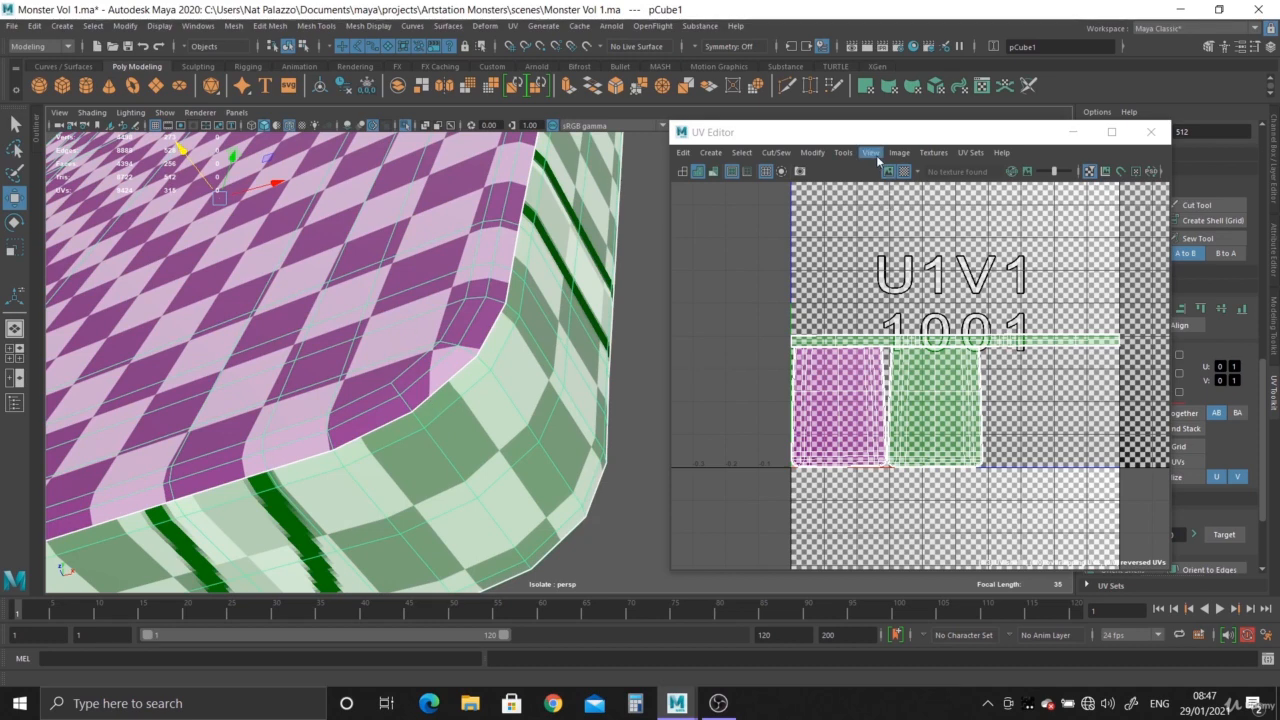
click(819, 155)
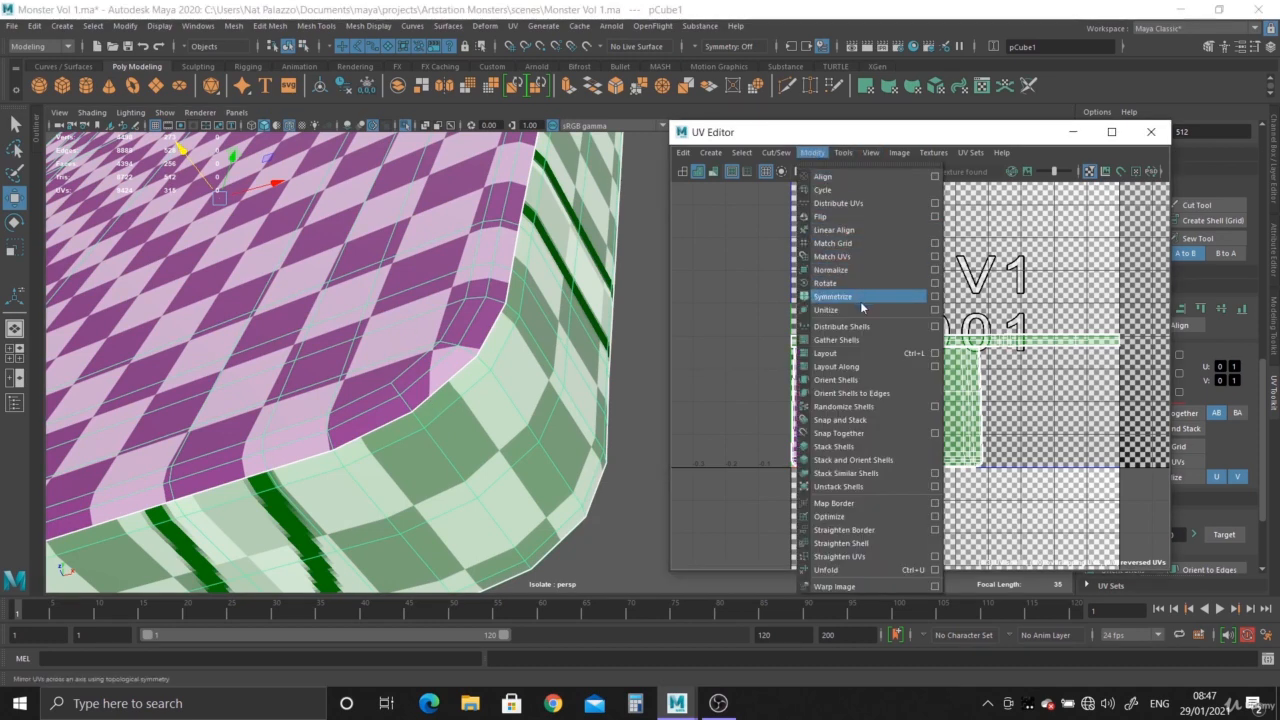
click(935, 354)
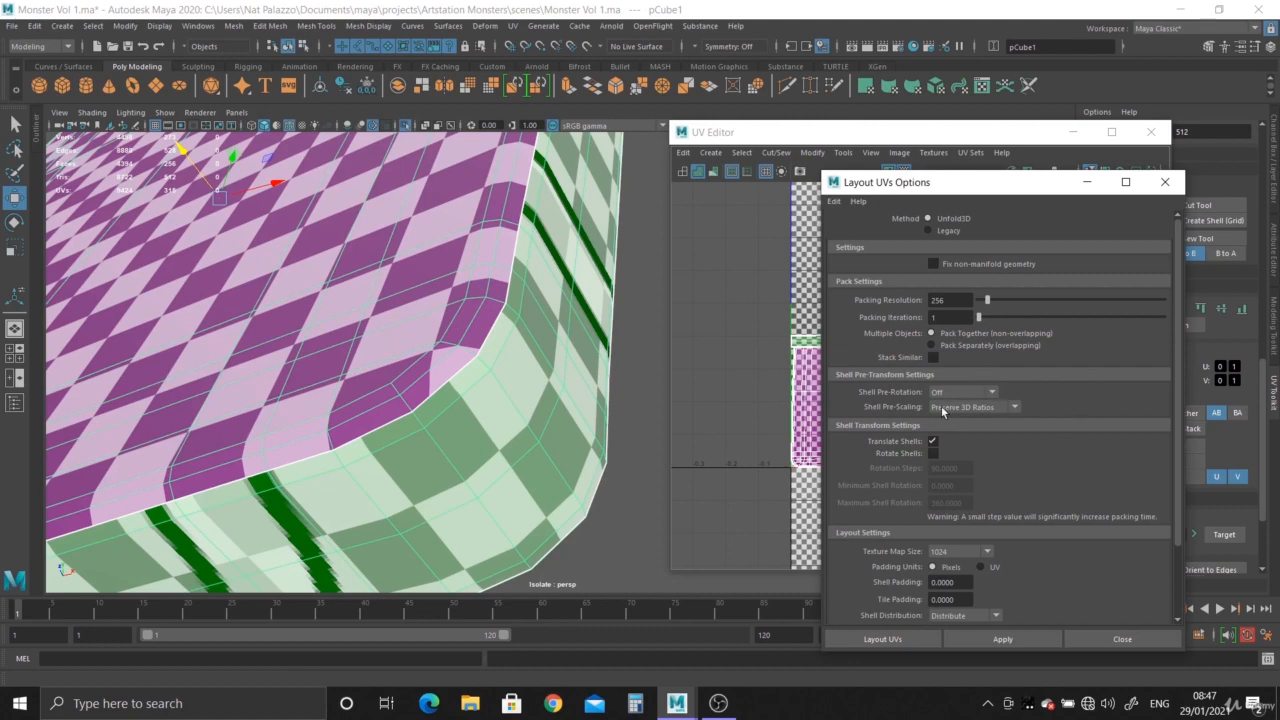
click(1165, 182)
- Select all three UV shells and scale them down slightly to leave a margin inside the UV tile
alt+drag(520, 370, 455, 305)
alt+drag(512, 376, 450, 340)
right_drag(973, 377, 925, 357)
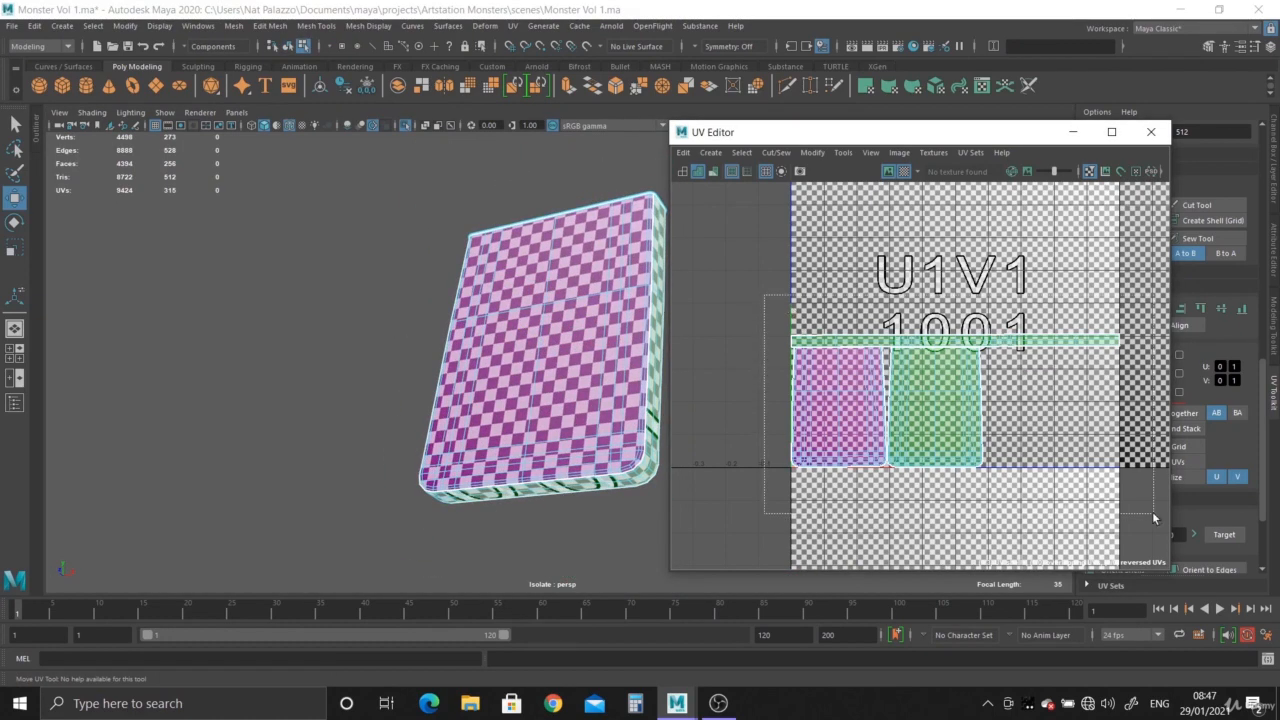
drag(1153, 517, 1153, 517)
key(r)
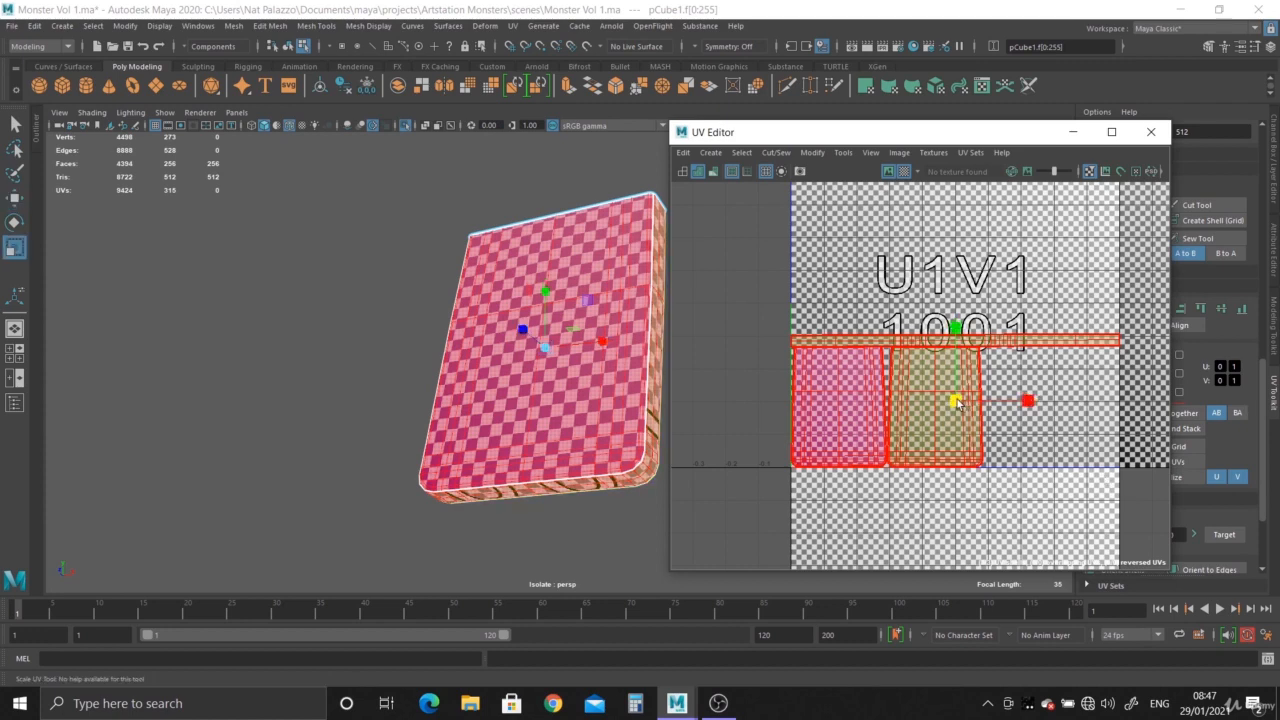
alt+right_drag(967, 433, 735, 302)
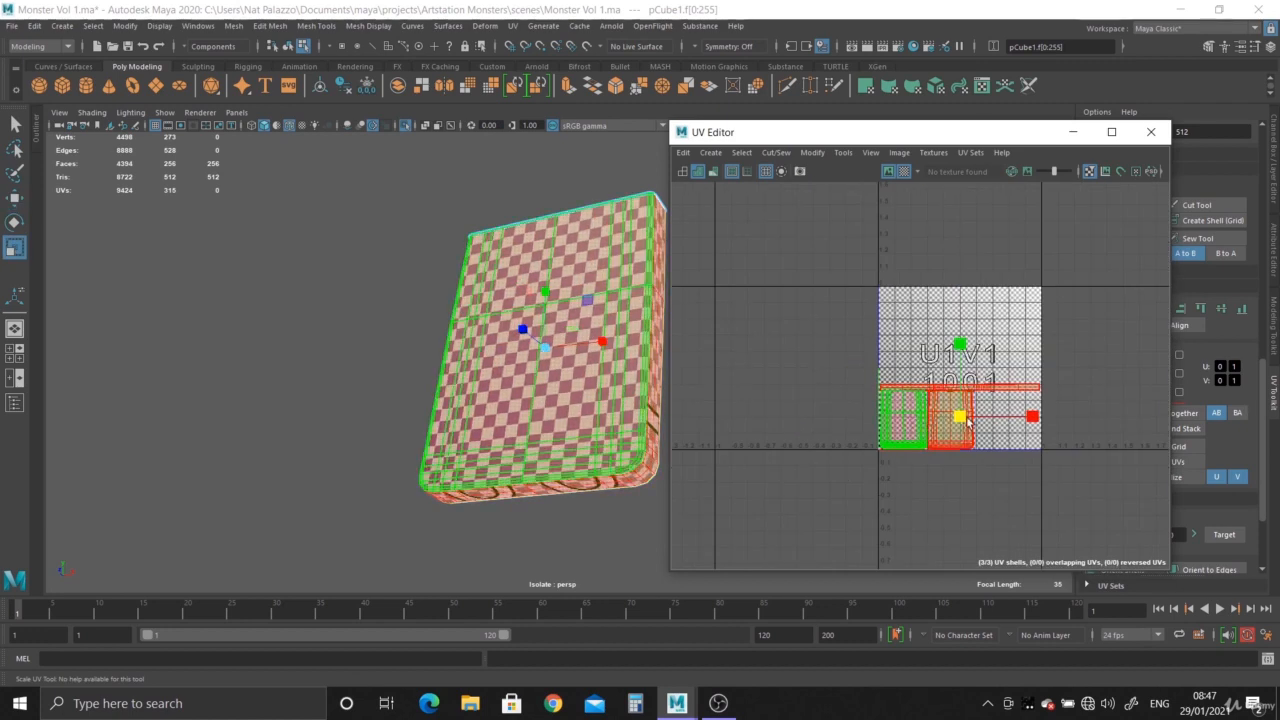
key(ctrl+z)
scroll(1095, 378, up, 8)
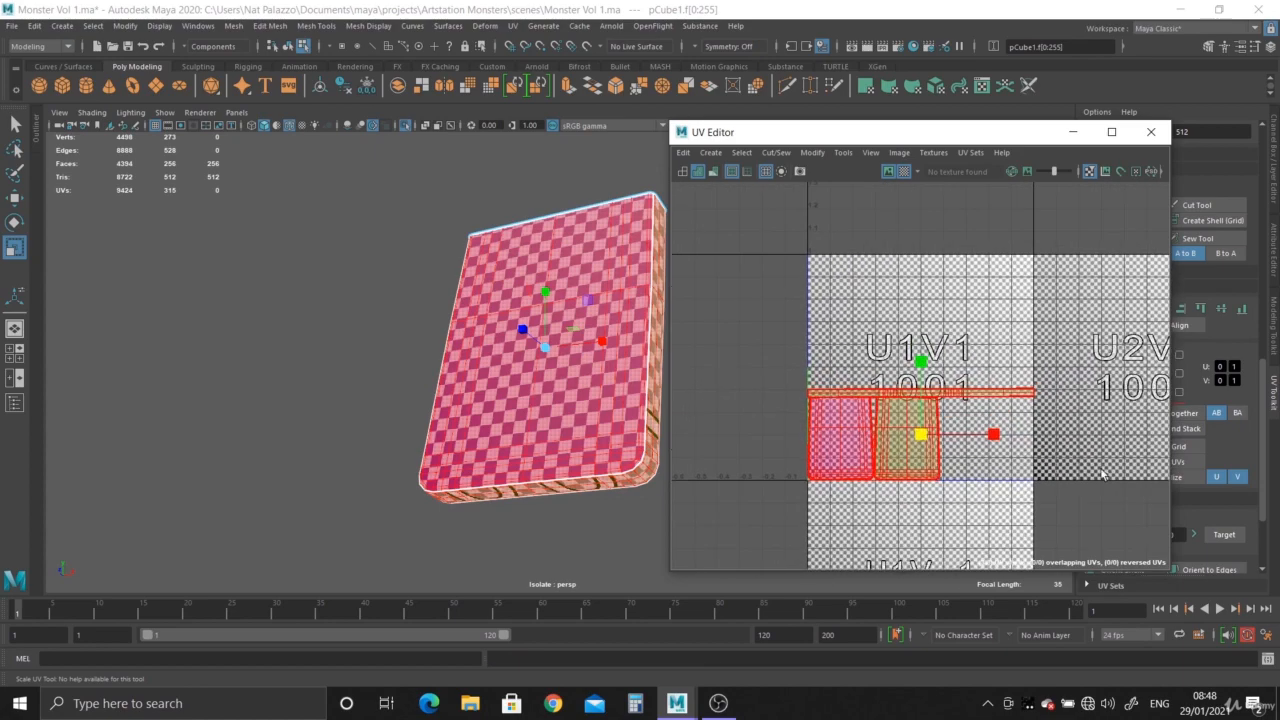
alt+middle_drag(981, 399, 971, 423)
alt+right_drag(971, 423, 835, 410)
alt+middle_drag(835, 410, 930, 416)
alt+right_drag(930, 416, 873, 462)
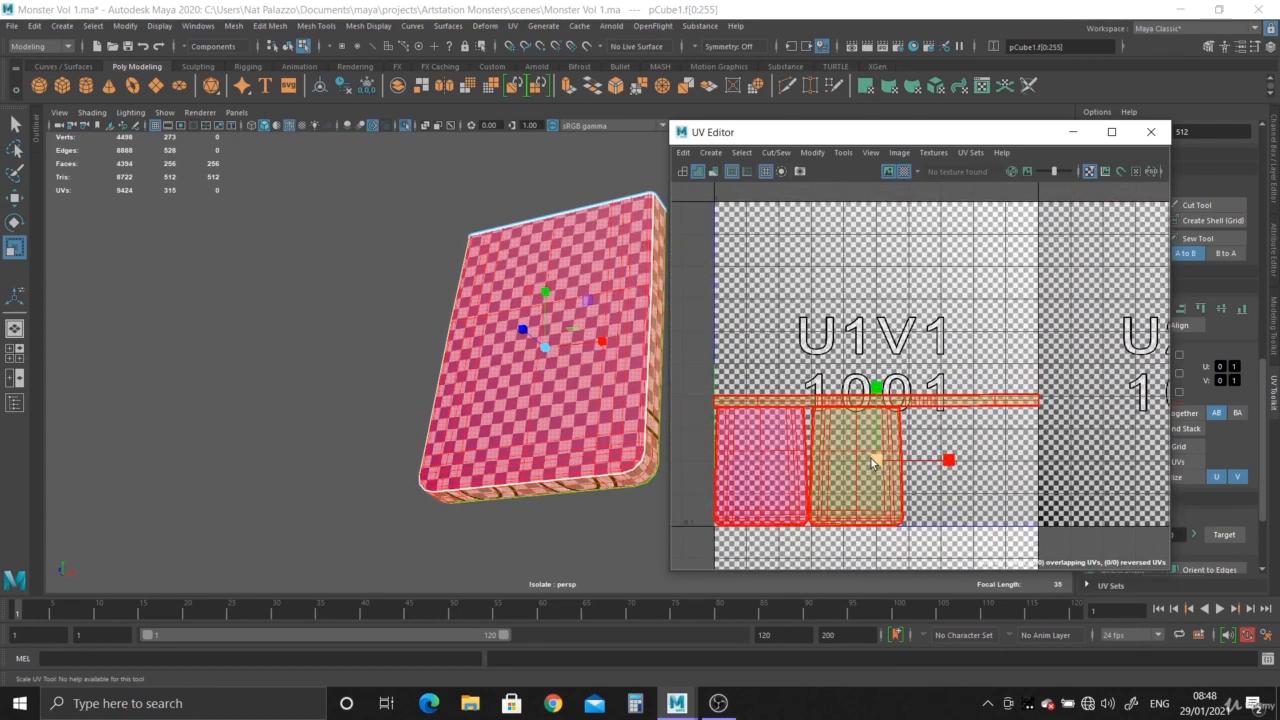
drag(875, 463, 863, 464)
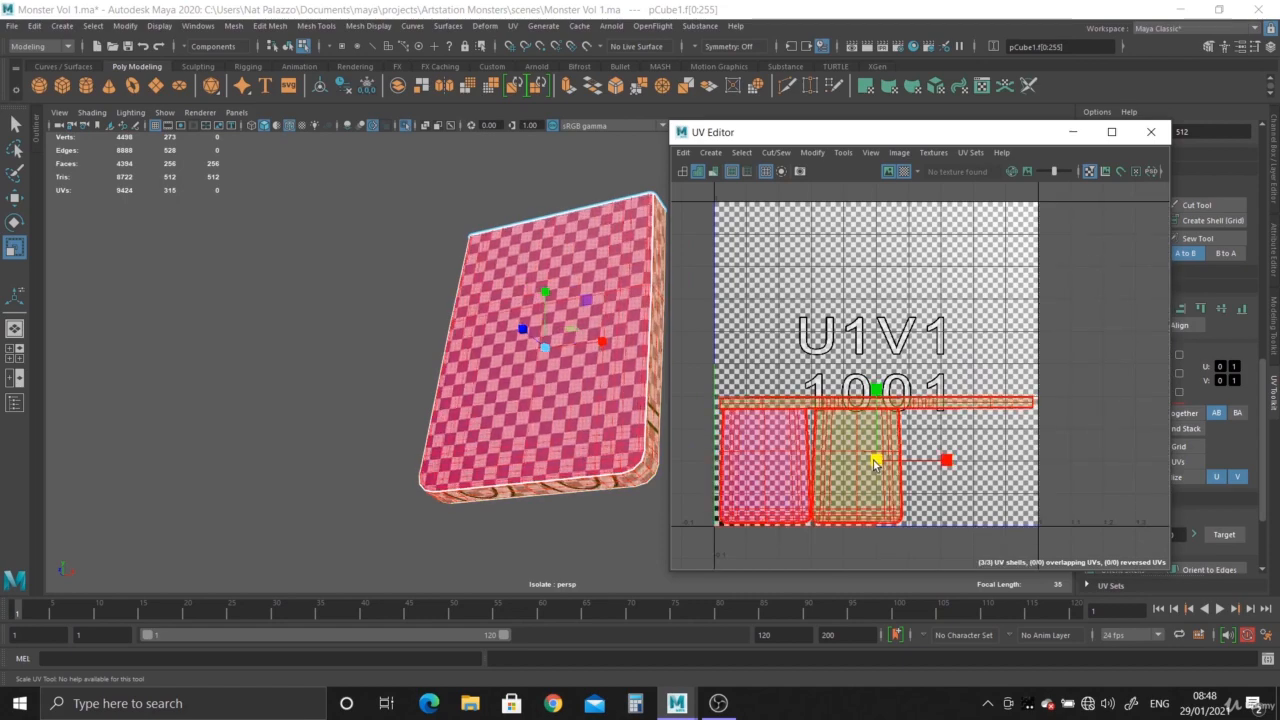
- Select the side-strip UV shell and move it up slightly to separate it from the two face shells
right_click(1000, 401)
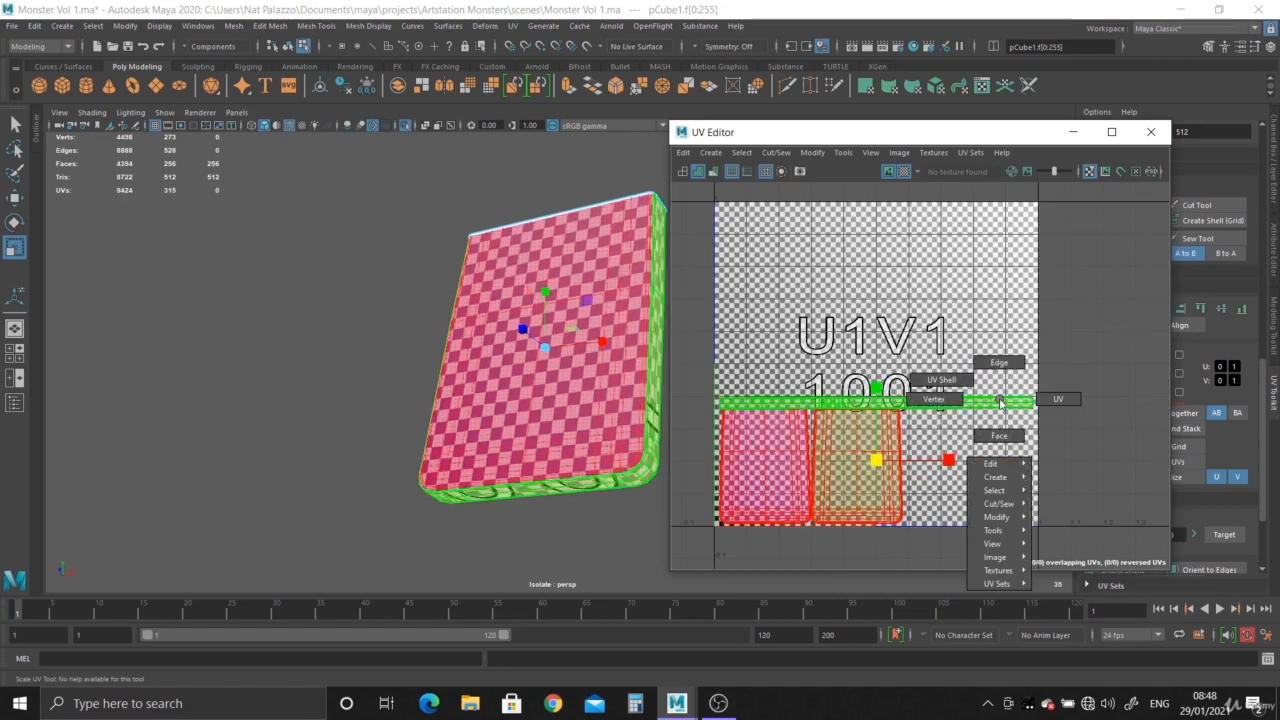
alt+right_drag(1000, 401, 1170, 606)
alt+middle_drag(834, 415, 1024, 420)
alt+right_drag(1024, 420, 1142, 530)
alt+right_drag(1020, 461, 749, 286)
alt+middle_drag(765, 300, 760, 262)
alt+right_drag(760, 262, 966, 432)
alt+middle_drag(966, 432, 780, 322)
alt+right_drag(780, 322, 884, 336)
right_drag(1060, 416, 1042, 403)
click(1060, 418)
key(w)
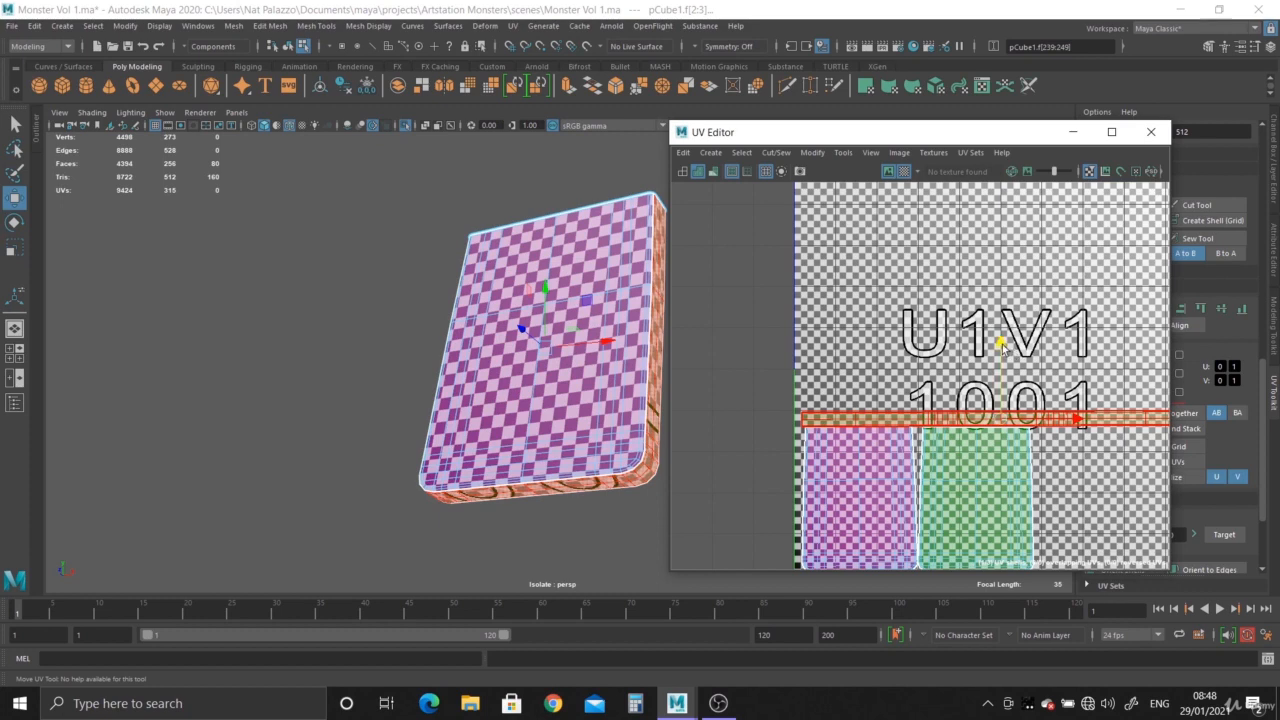
drag(1002, 348, 1002, 341)
alt+middle_drag(1009, 414, 993, 321)
alt+right_drag(993, 321, 1023, 391)
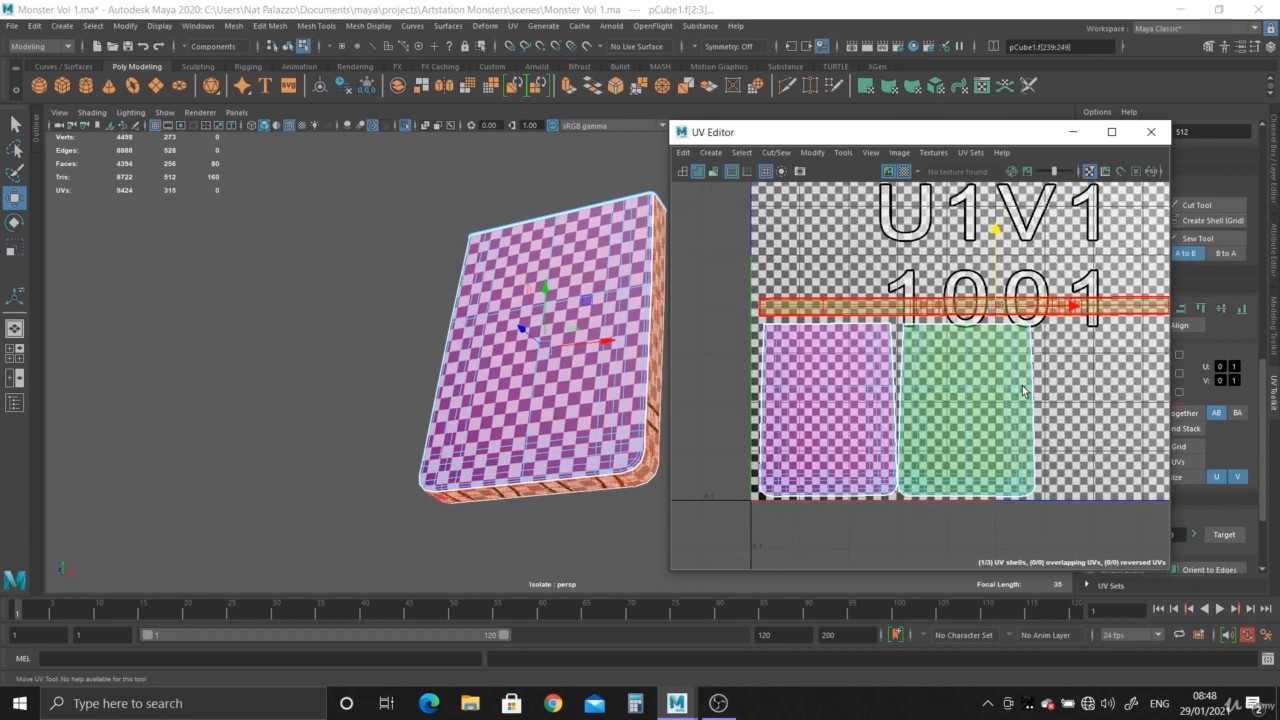
- Move the underside's UV shell slightly sideways to widen the gap to the top face's shell
click(1023, 391)
drag(1036, 410, 1051, 415)
alt+right_drag(1053, 417, 700, 262)
alt+middle_drag(988, 410, 885, 385)
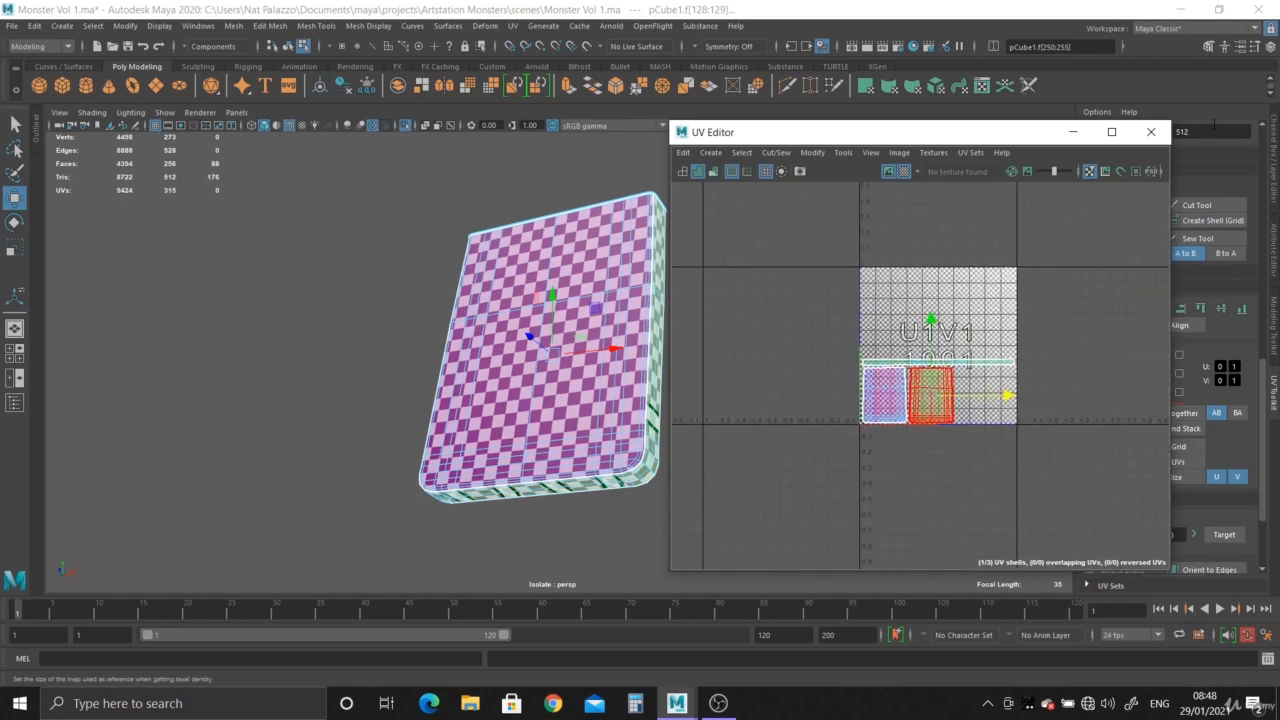
- Exit isolation of the finished slab, isolate another tooth-like slab and open it in the UV Editor
click(1151, 132)
key(F8)
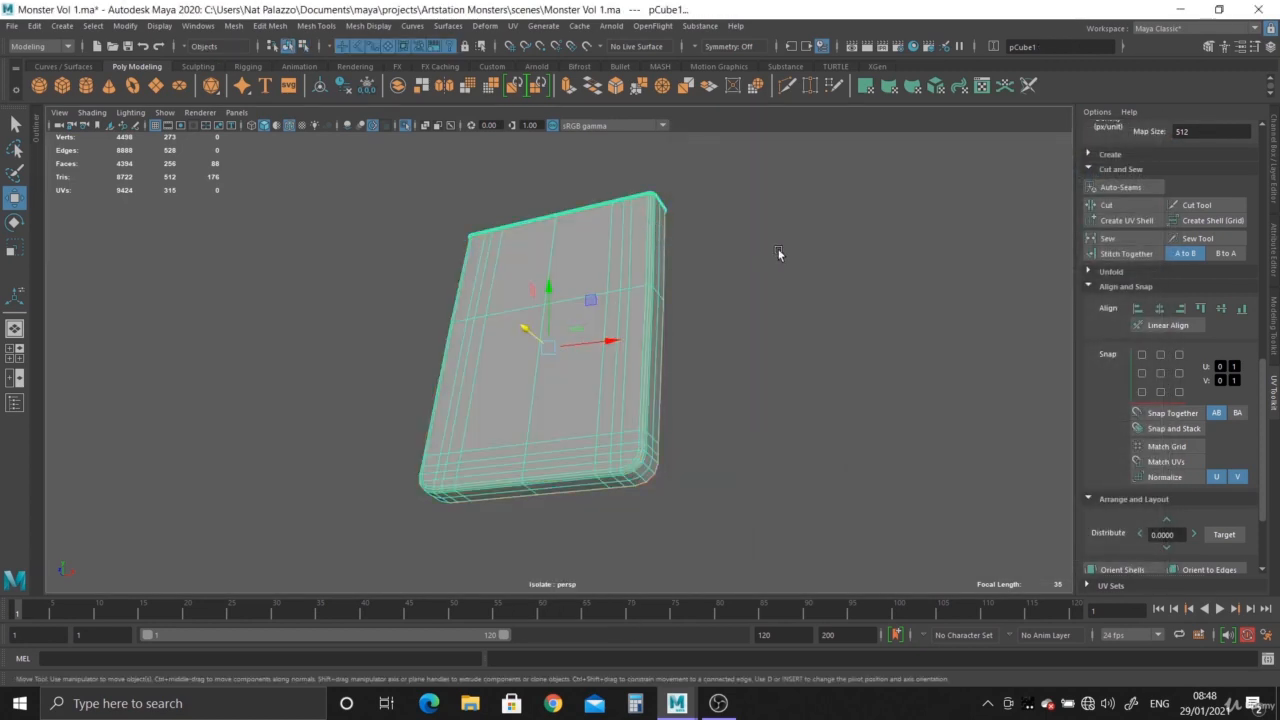
click(779, 253)
click(405, 125)
click(721, 316)
alt+drag(721, 316, 542, 228)
click(405, 125)
alt+drag(729, 310, 560, 285)
click(512, 25)
click(545, 49)
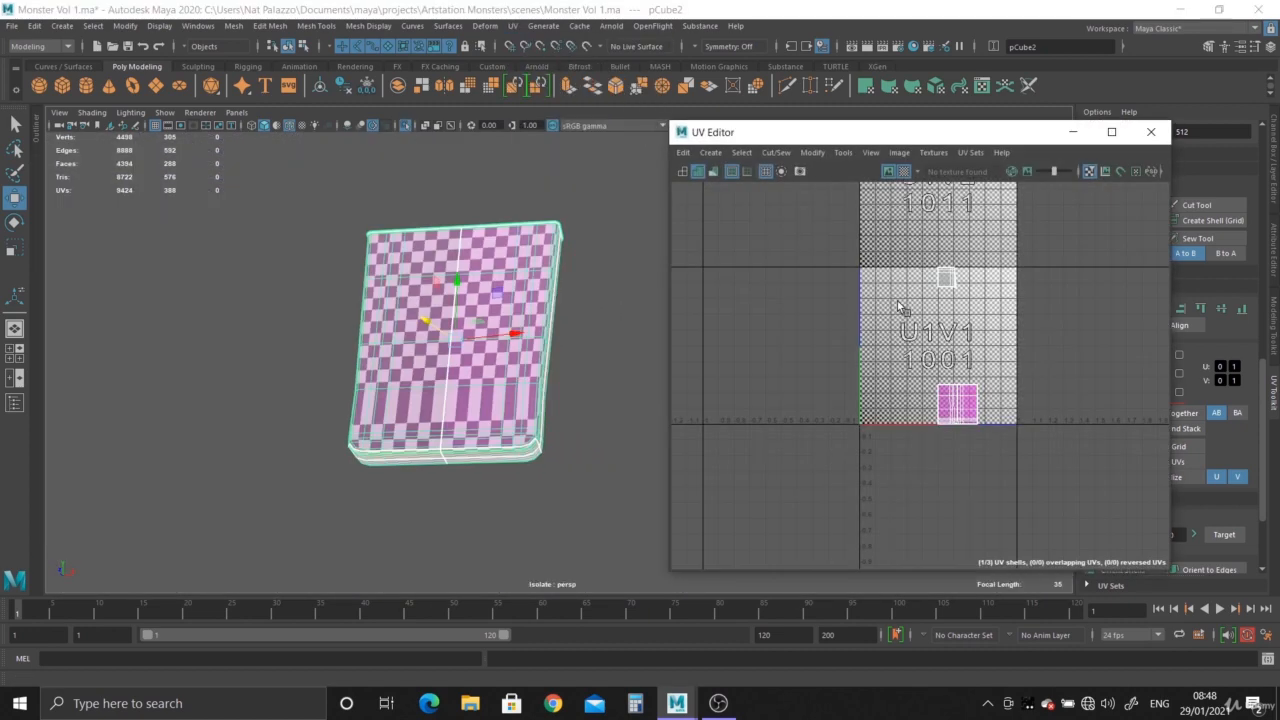
- Apply a camera-based UV projection to the newly isolated slab and turn off the checker map display
click(711, 153)
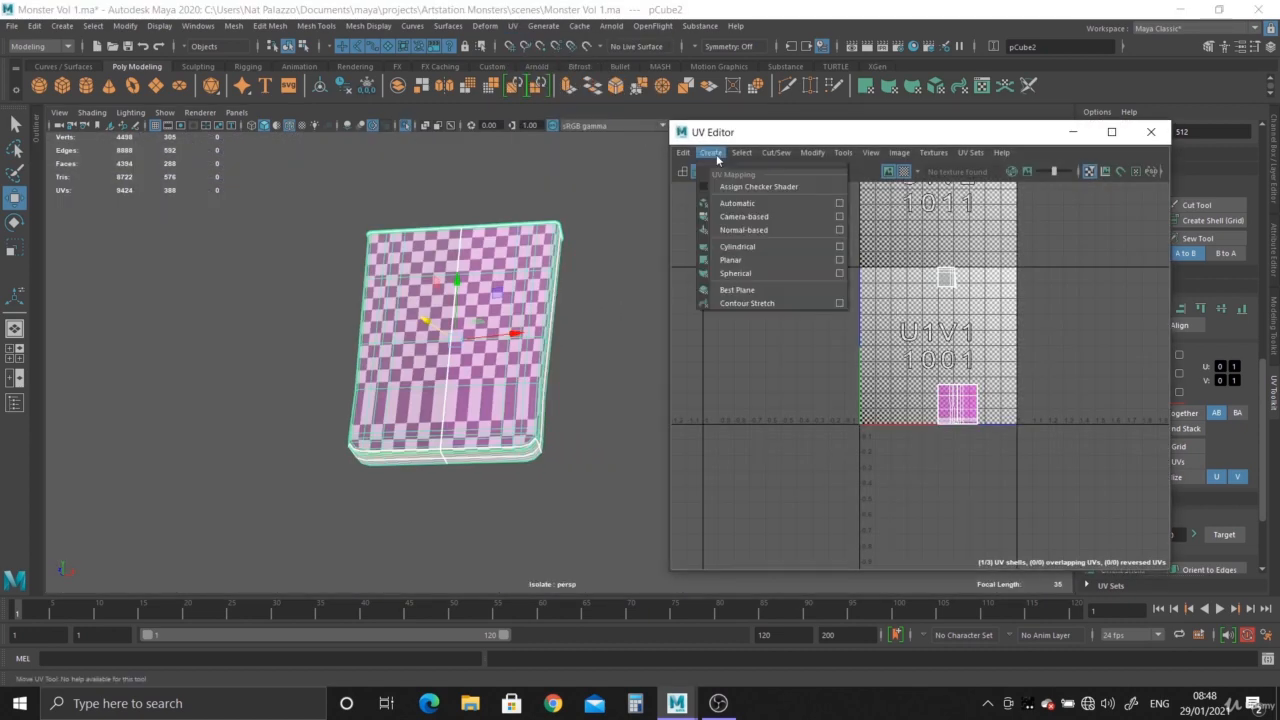
click(770, 217)
alt+right_drag(500, 277, 556, 372)
alt+drag(556, 372, 477, 354)
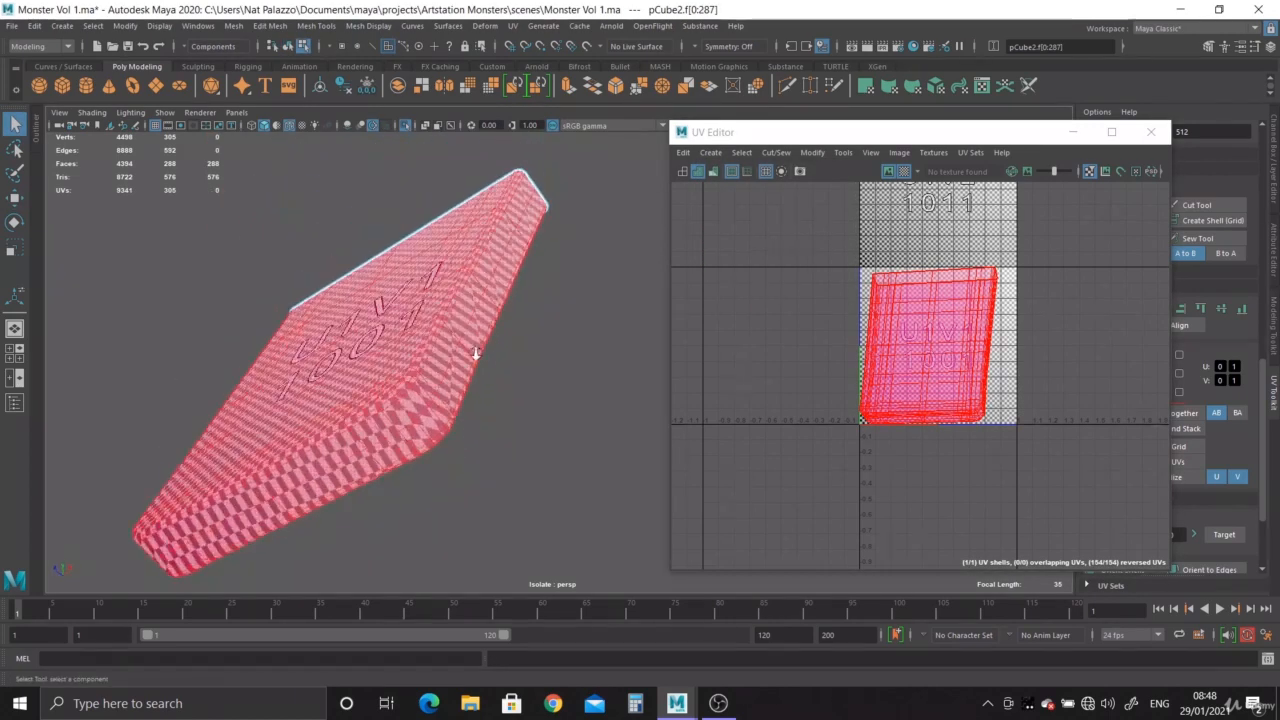
alt+right_drag(440, 350, 470, 378)
alt+middle_drag(470, 378, 531, 382)
alt+drag(531, 382, 483, 387)
alt+right_drag(483, 387, 560, 398)
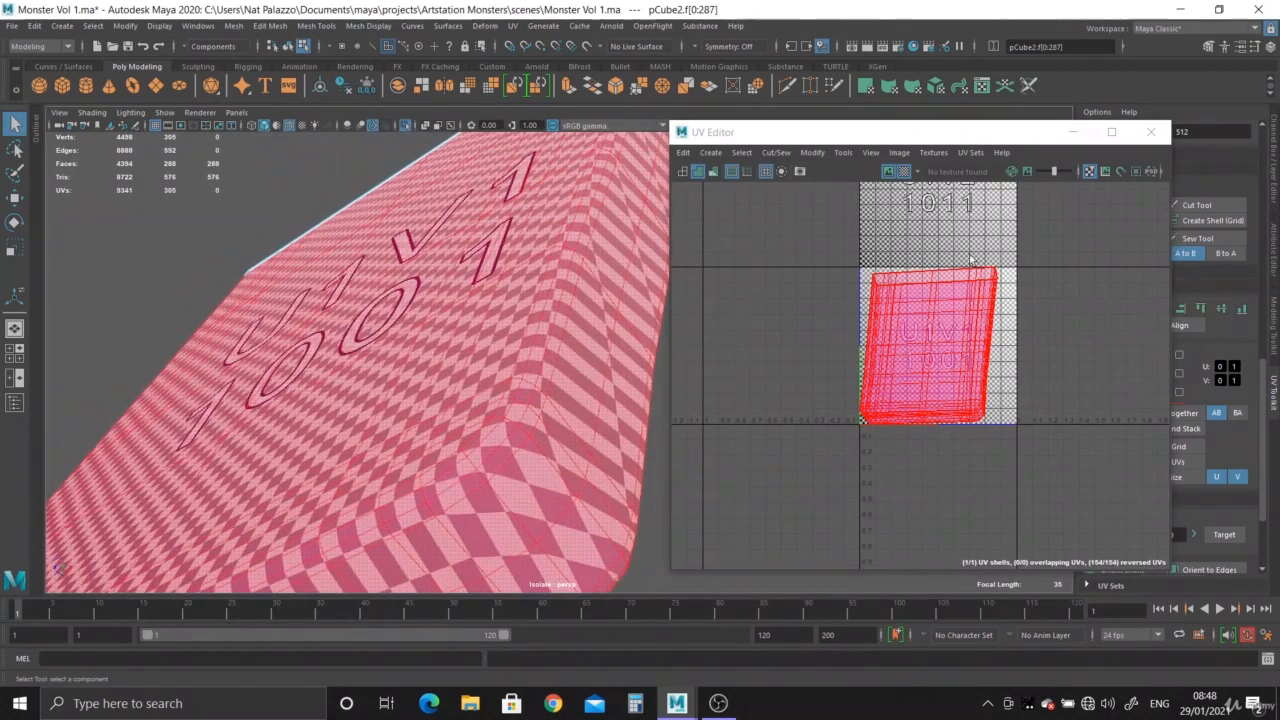
click(907, 170)
- Select the edge loop around the slab's top face and cut the UVs along it
right_drag(540, 332, 541, 288)
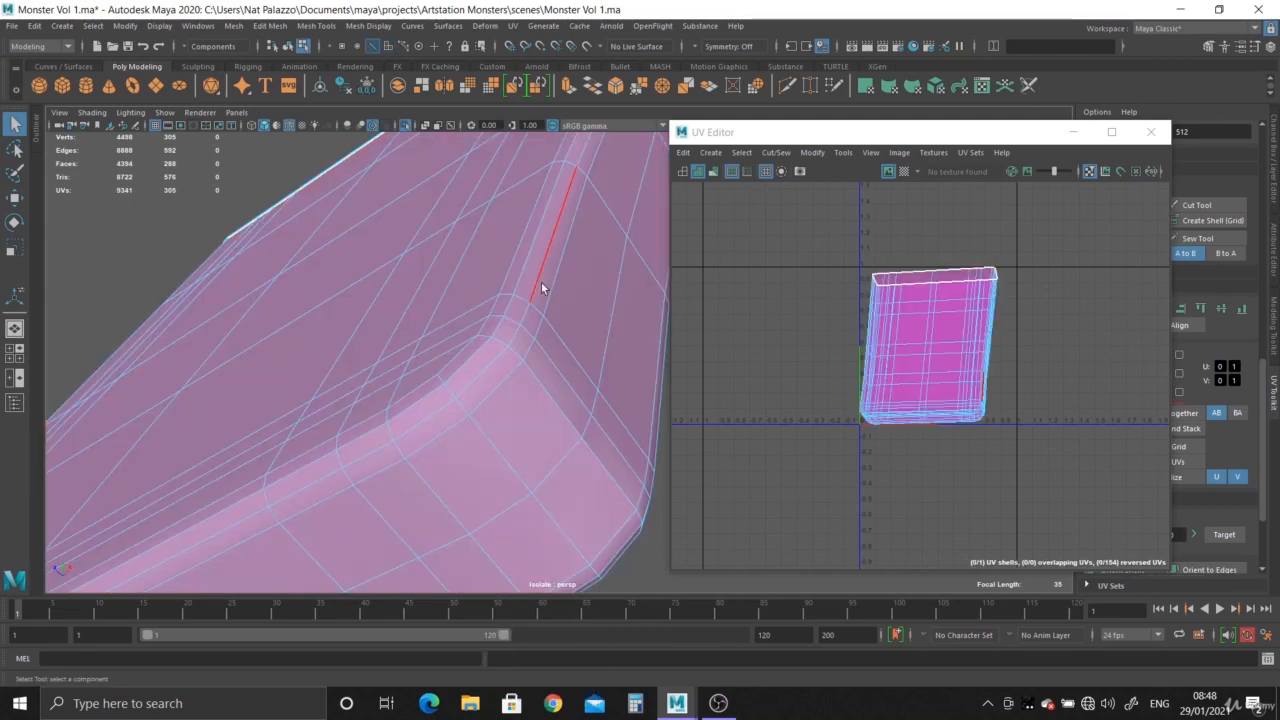
double_click(536, 277)
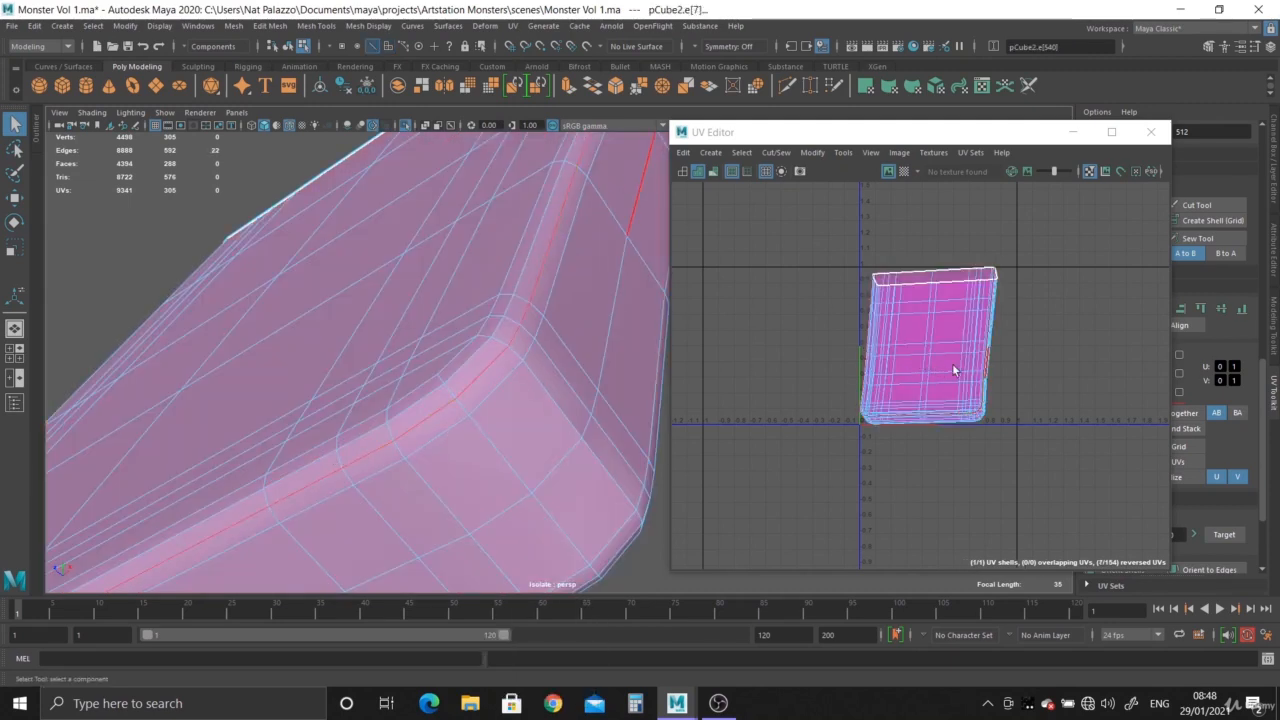
shift+right_drag(986, 364, 935, 382)
key(w)
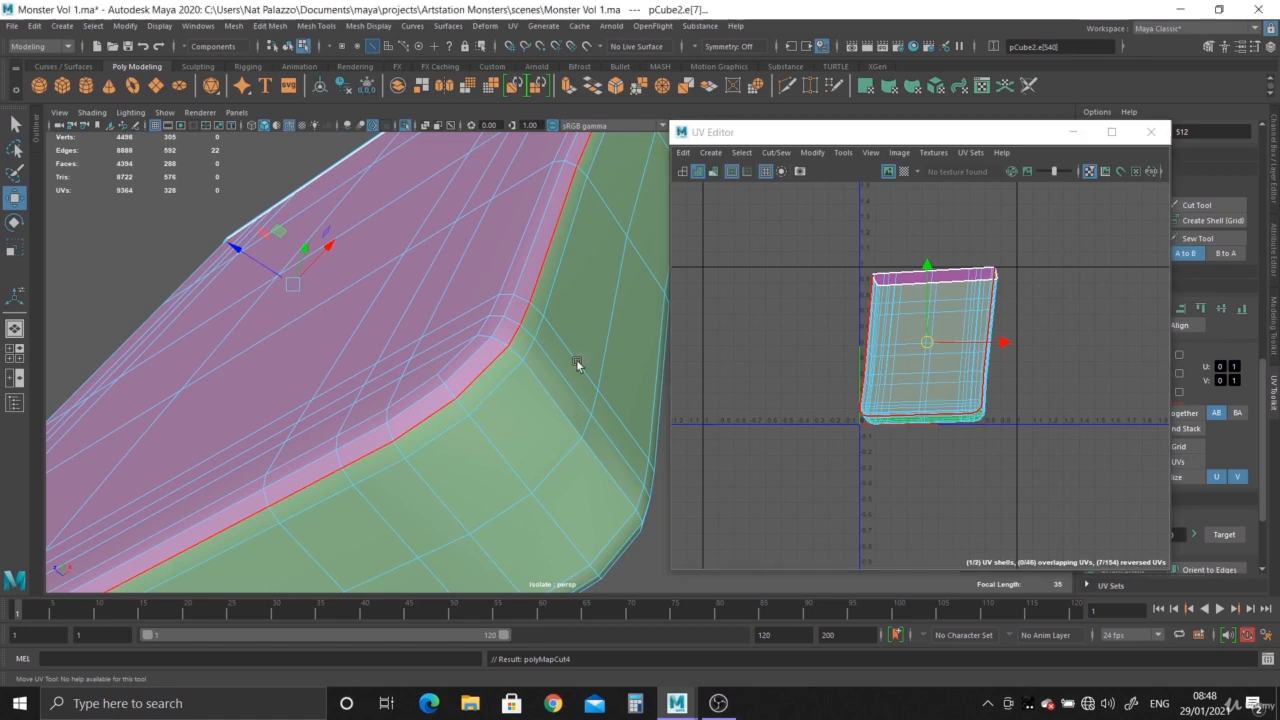
- Select the UV shell containing the sides and underside and move it clear of the top face's shell
alt+drag(577, 363, 561, 337)
right_drag(933, 353, 903, 340)
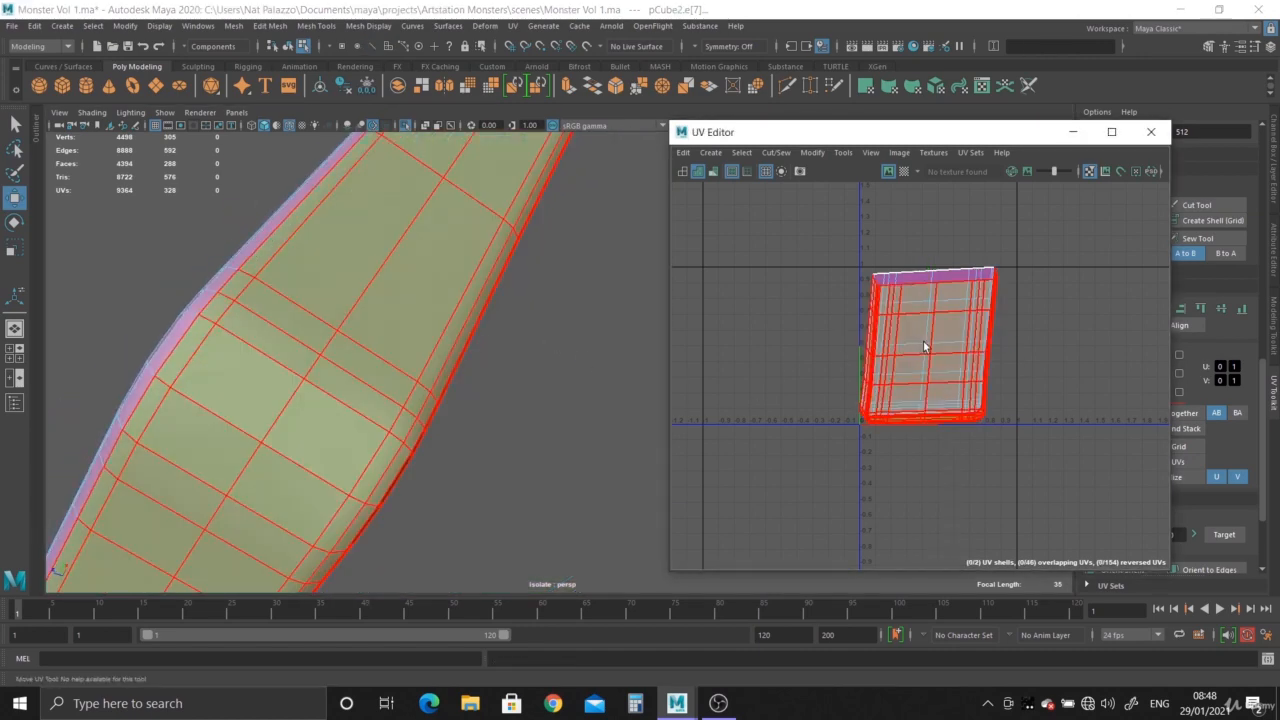
click(929, 351)
drag(925, 344, 773, 325)
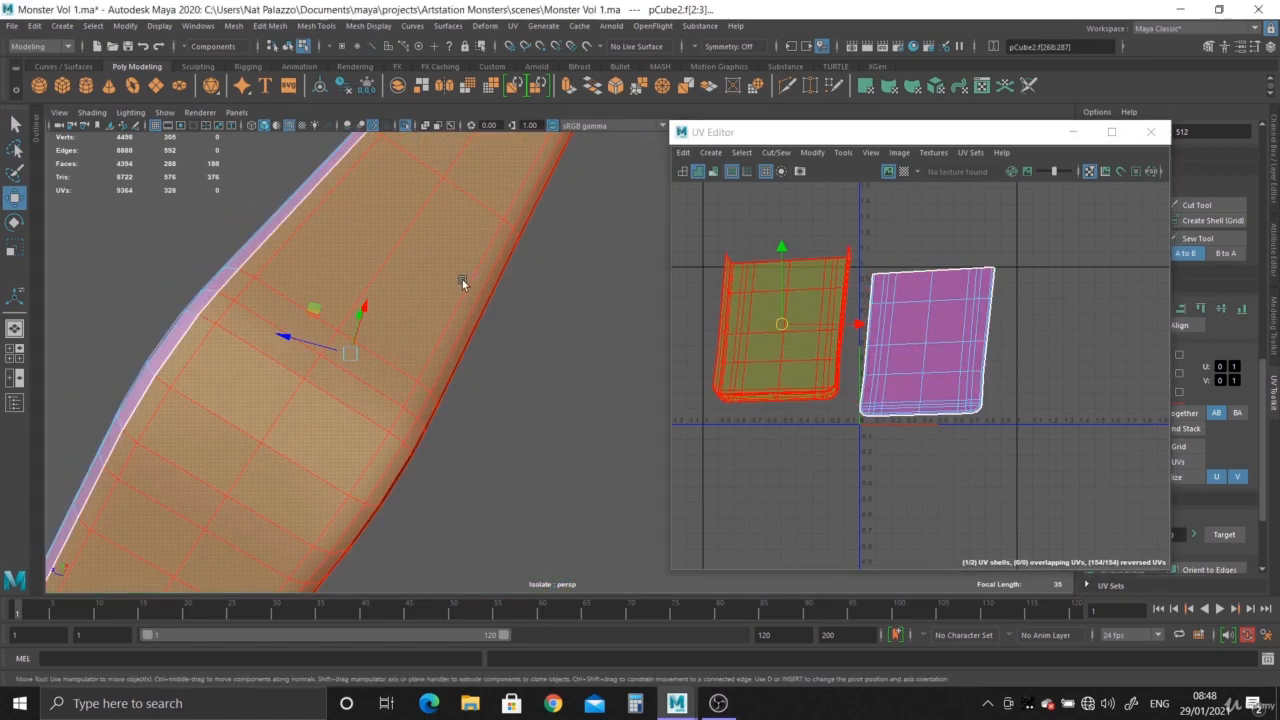
- Select the edge loop around the slab's underside and cut the UVs along it
right_drag(462, 382, 454, 345)
alt+drag(454, 345, 418, 290)
double_click(386, 243)
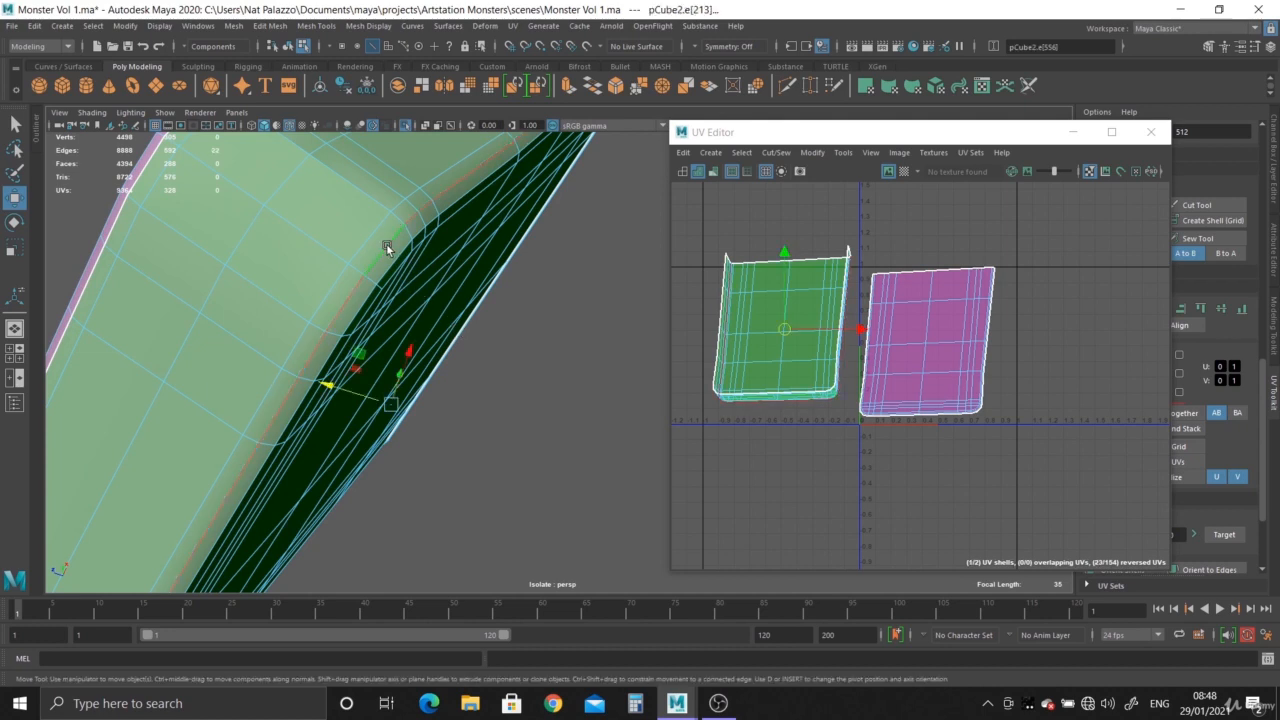
shift+right_click(969, 352)
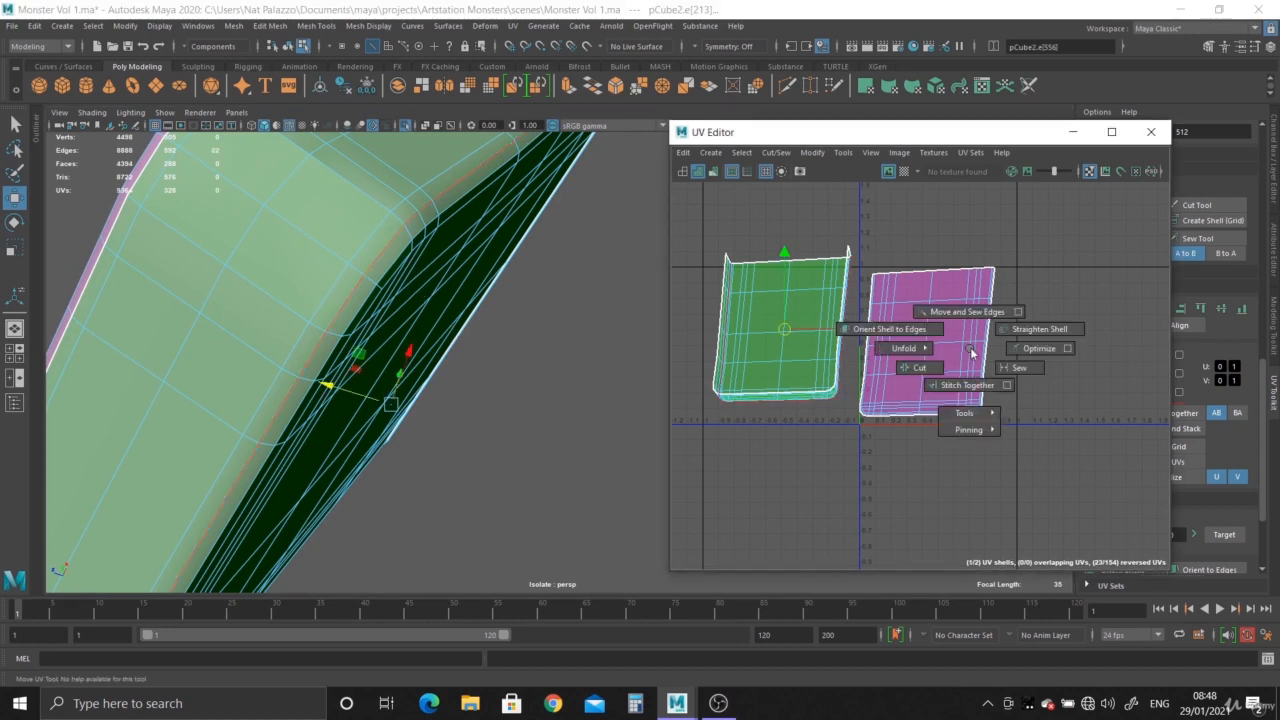
click(915, 369)
- Select the underside's UV shell and move it out of the side strip, to the far side of the top face's shell
right_click(910, 331)
click(852, 311)
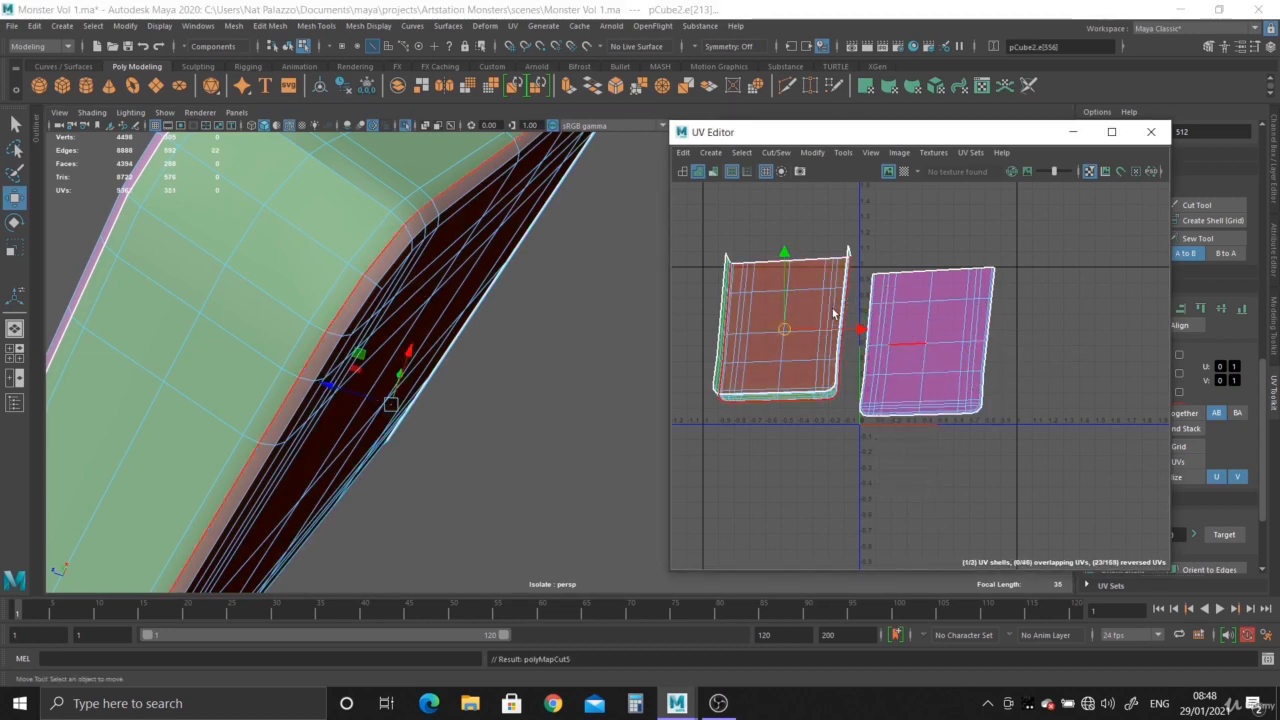
click(780, 330)
drag(780, 330, 1063, 362)
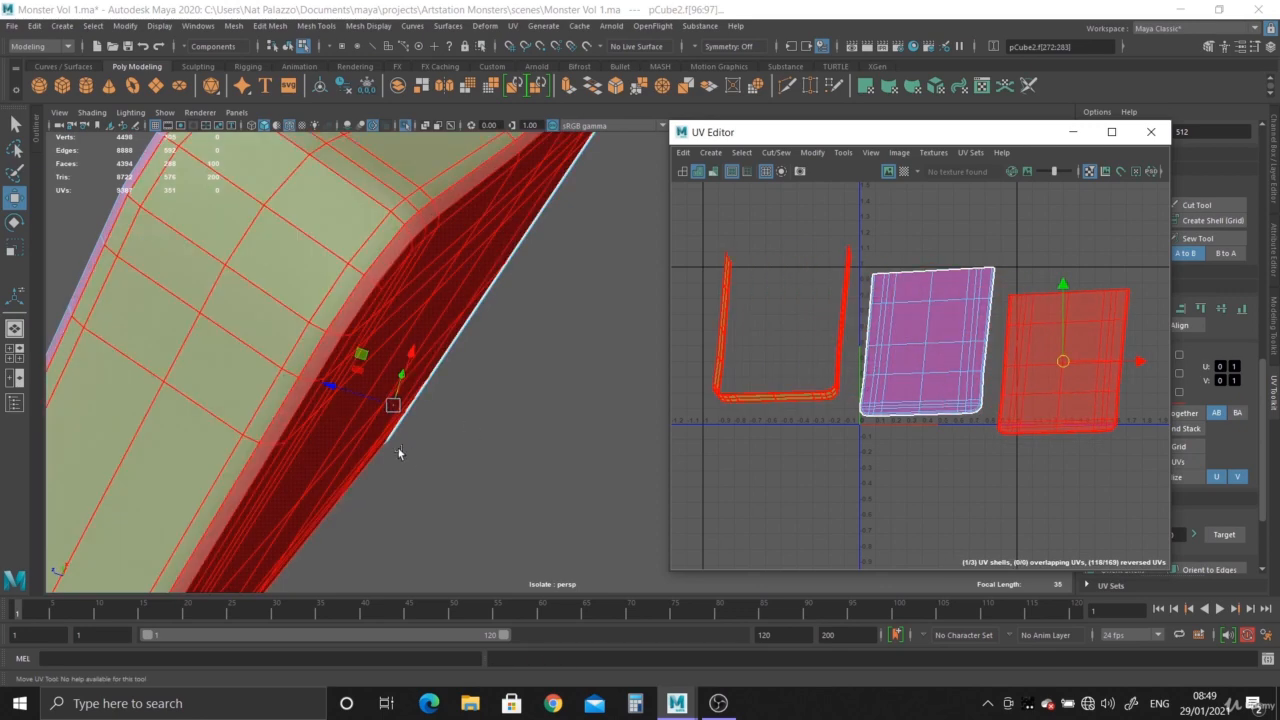
- Select the underside's UV shell and unfold it
alt+drag(398, 448, 490, 460)
alt+middle_drag(538, 461, 540, 414)
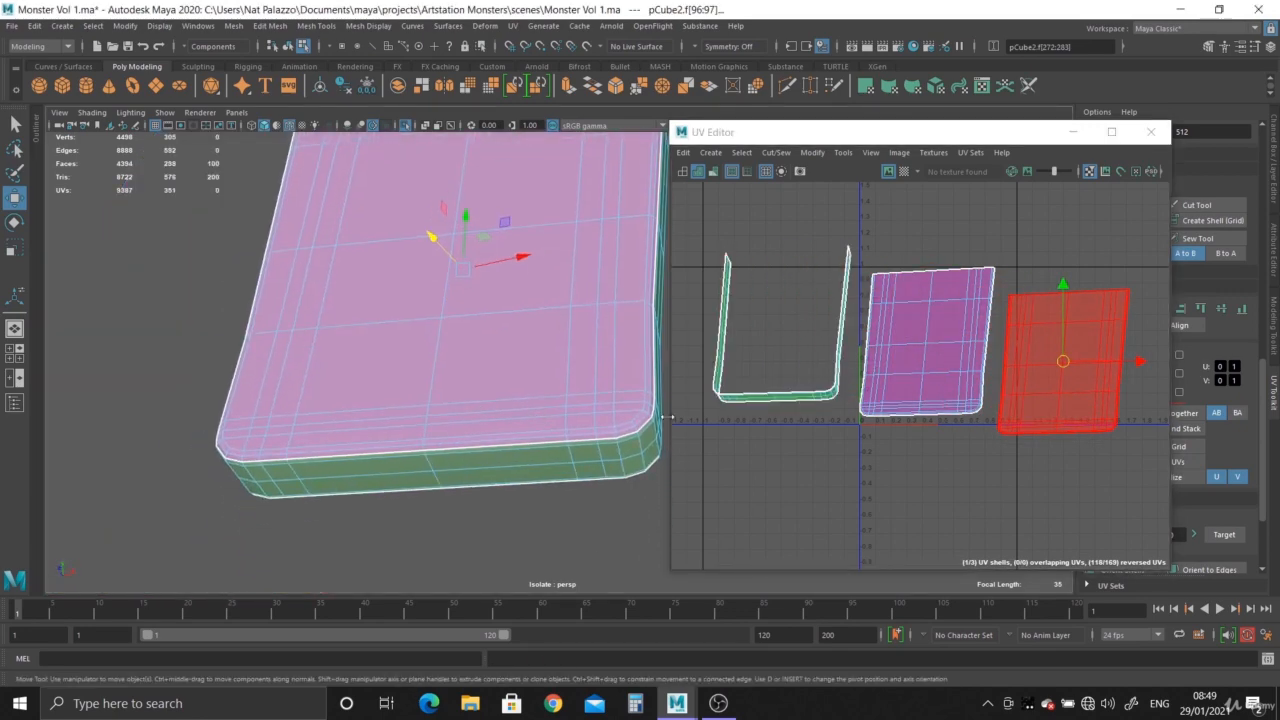
right_drag(1069, 362, 1022, 344)
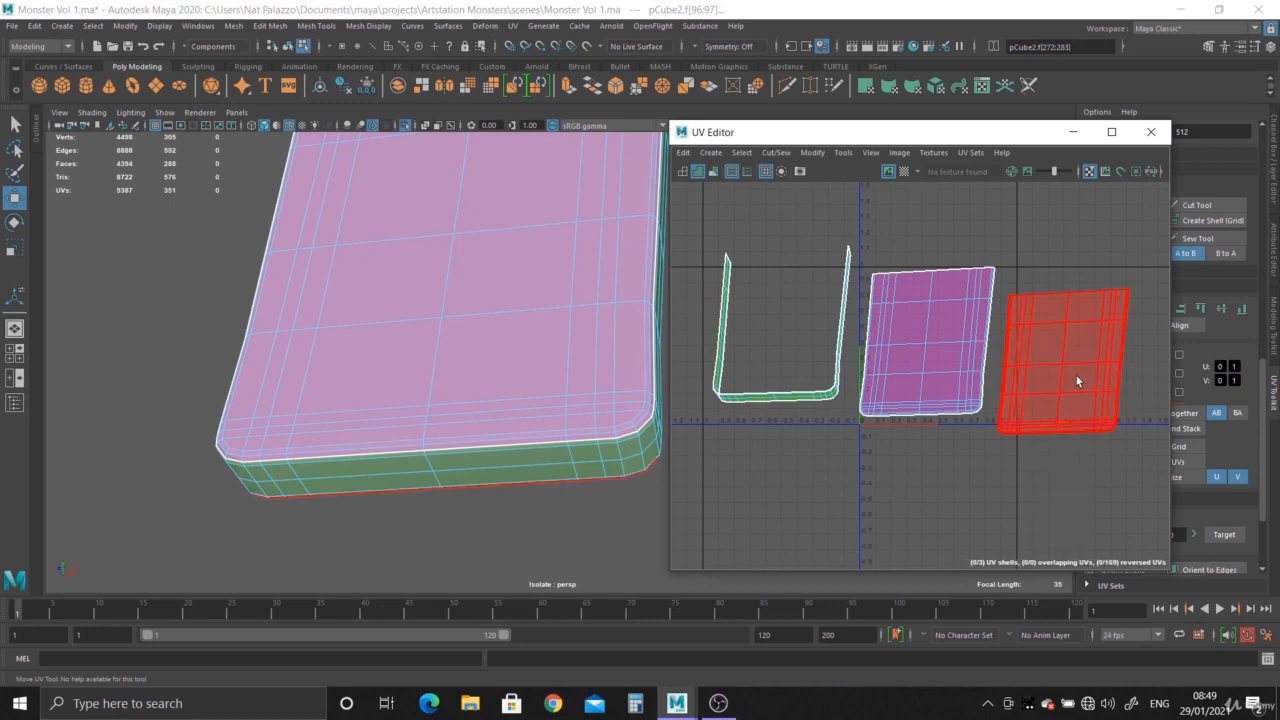
click(1079, 376)
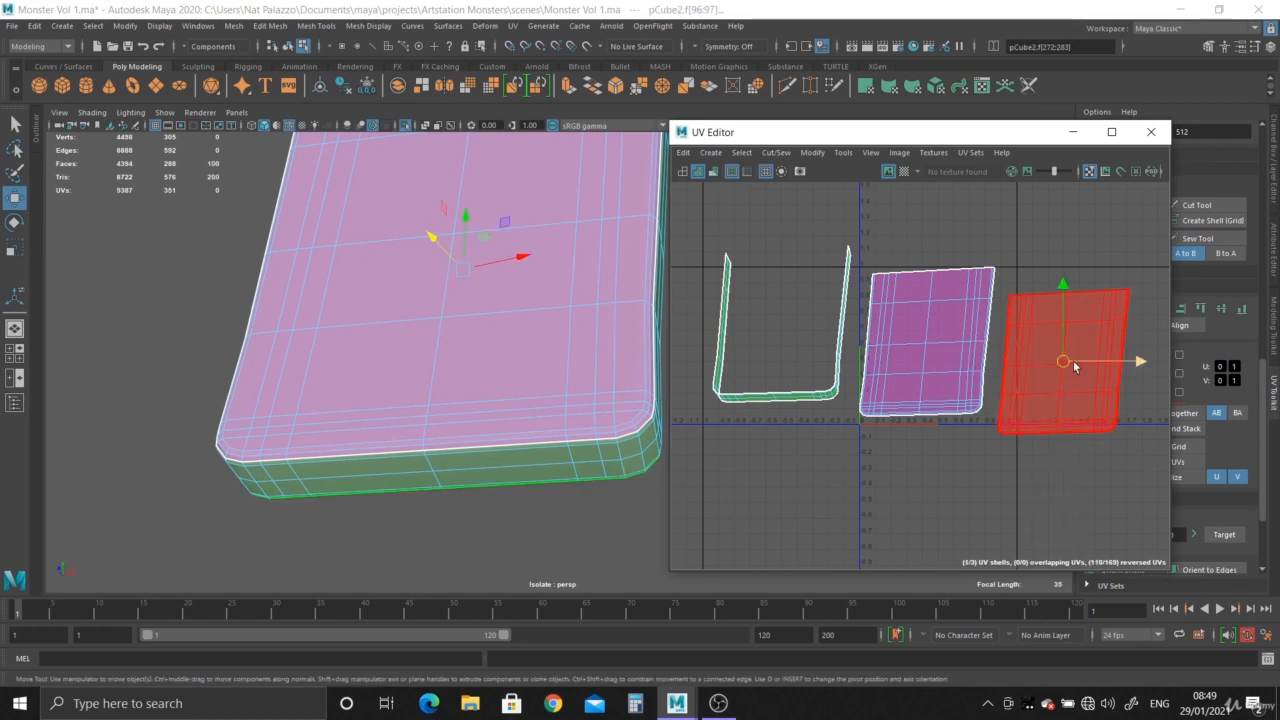
shift+right_drag(1063, 362, 941, 363)
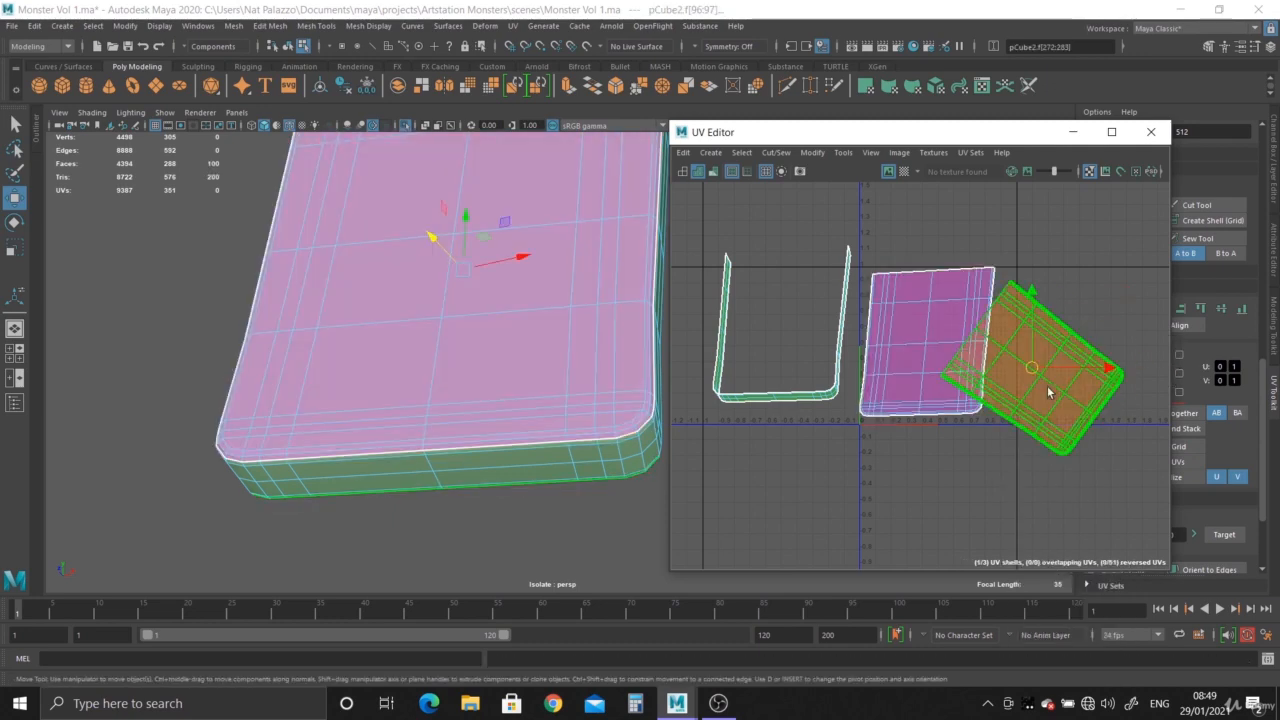
- Rotate the underside's unfolded UV shell upright and position it on the far side of the top face's shell
key(e)
drag(1068, 316, 1113, 355)
key(w)
drag(1035, 364, 1060, 346)
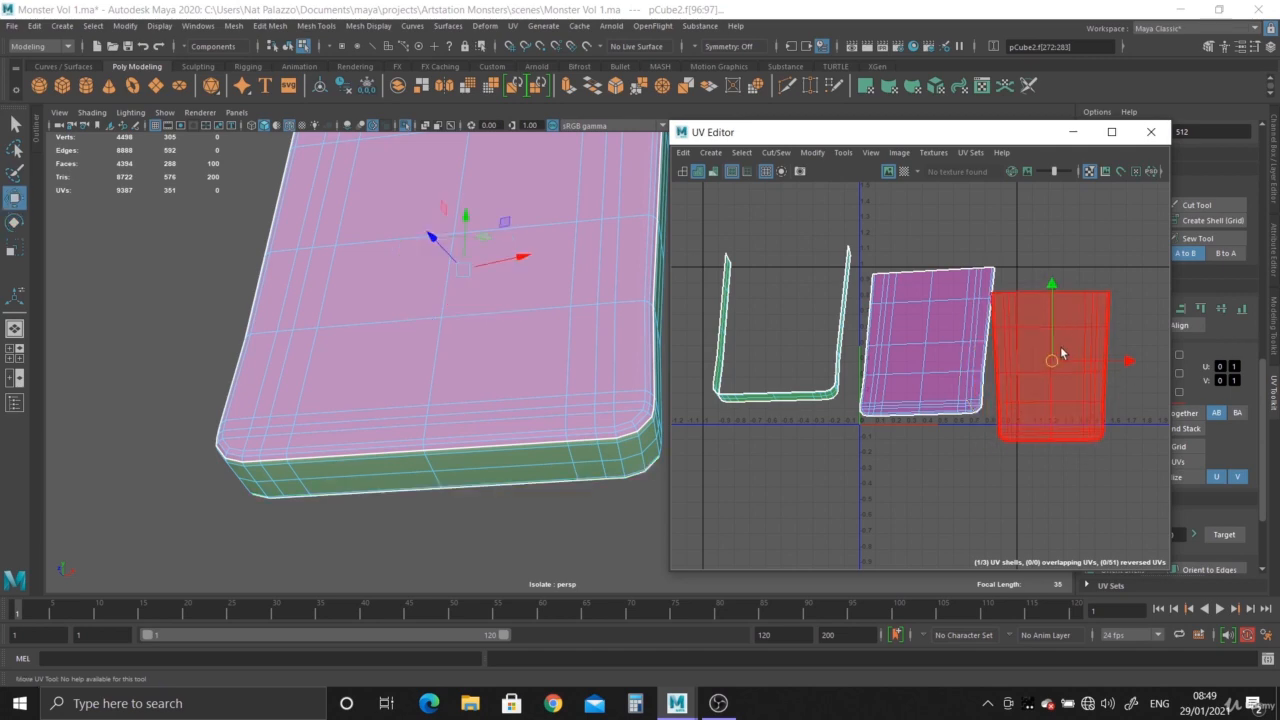
- Unfold the top face's UV shell and move it next to the underside's shell
click(957, 343)
shift+right_drag(948, 348, 811, 363)
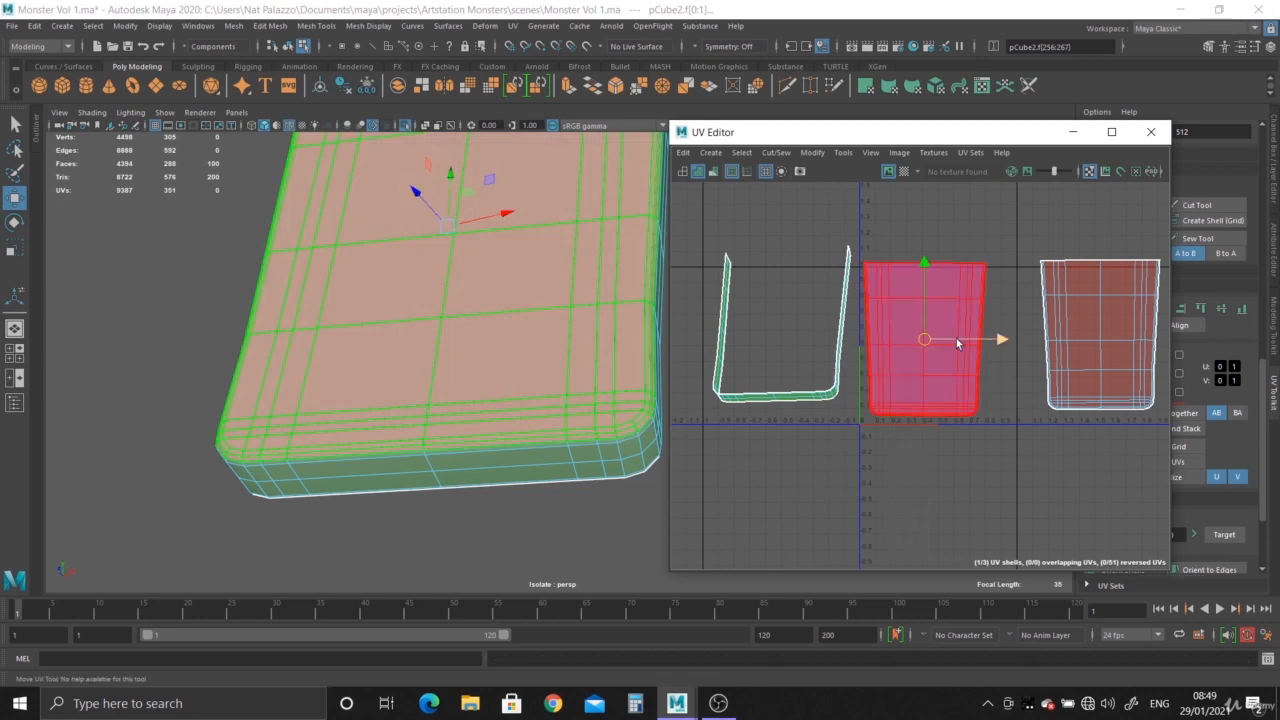
key(e)
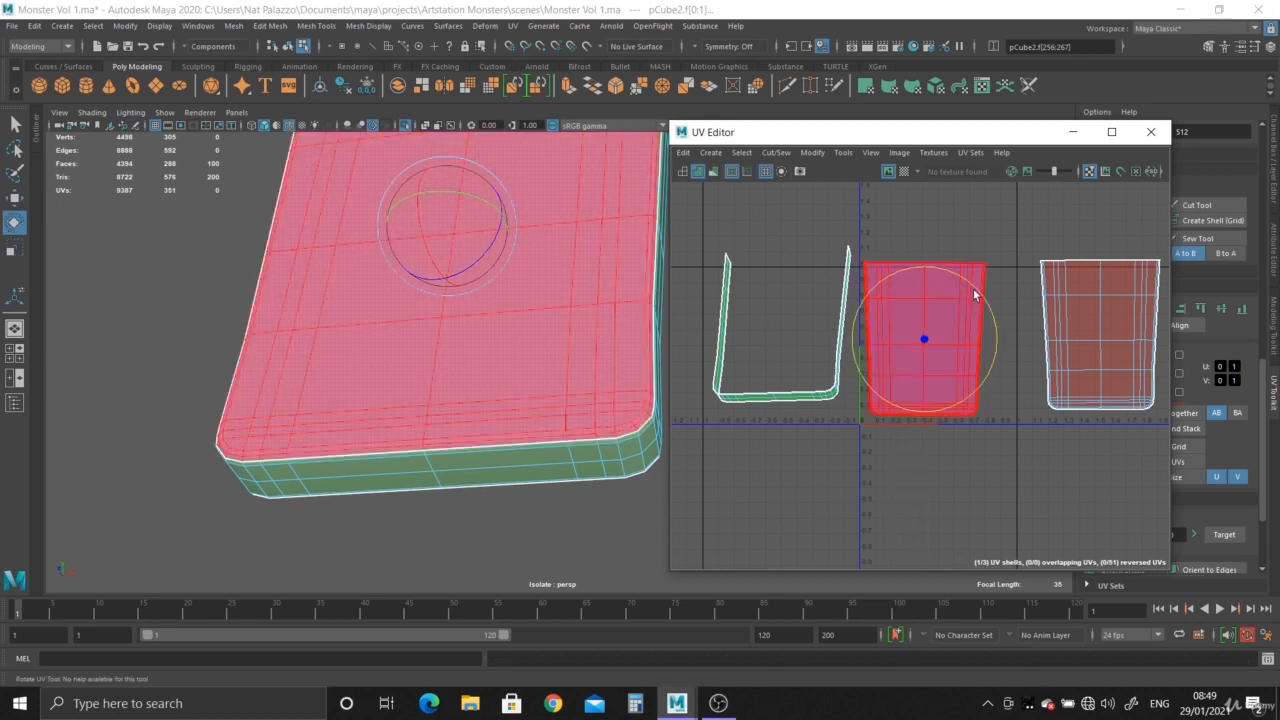
key(w)
drag(937, 346, 977, 342)
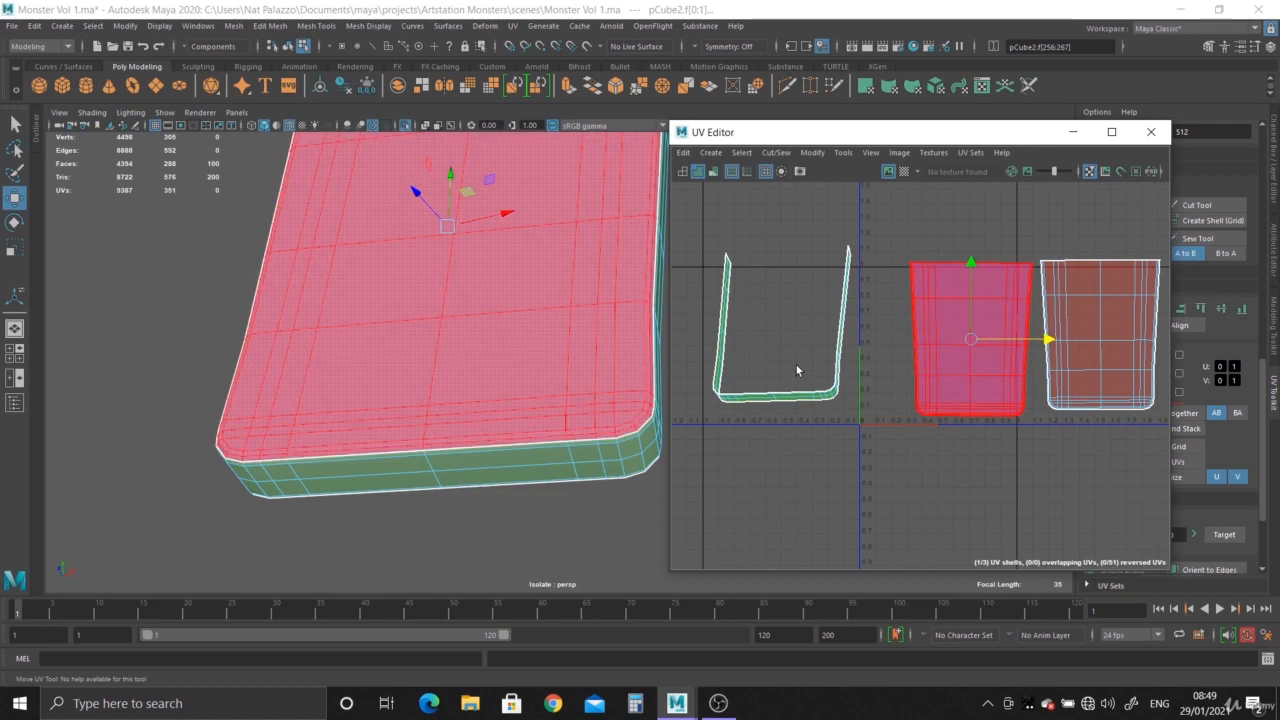
- Unfold the U-shaped side strip's UV shell and rotate the resulting strip to near horizontal
click(817, 401)
shift+right_click(790, 323)
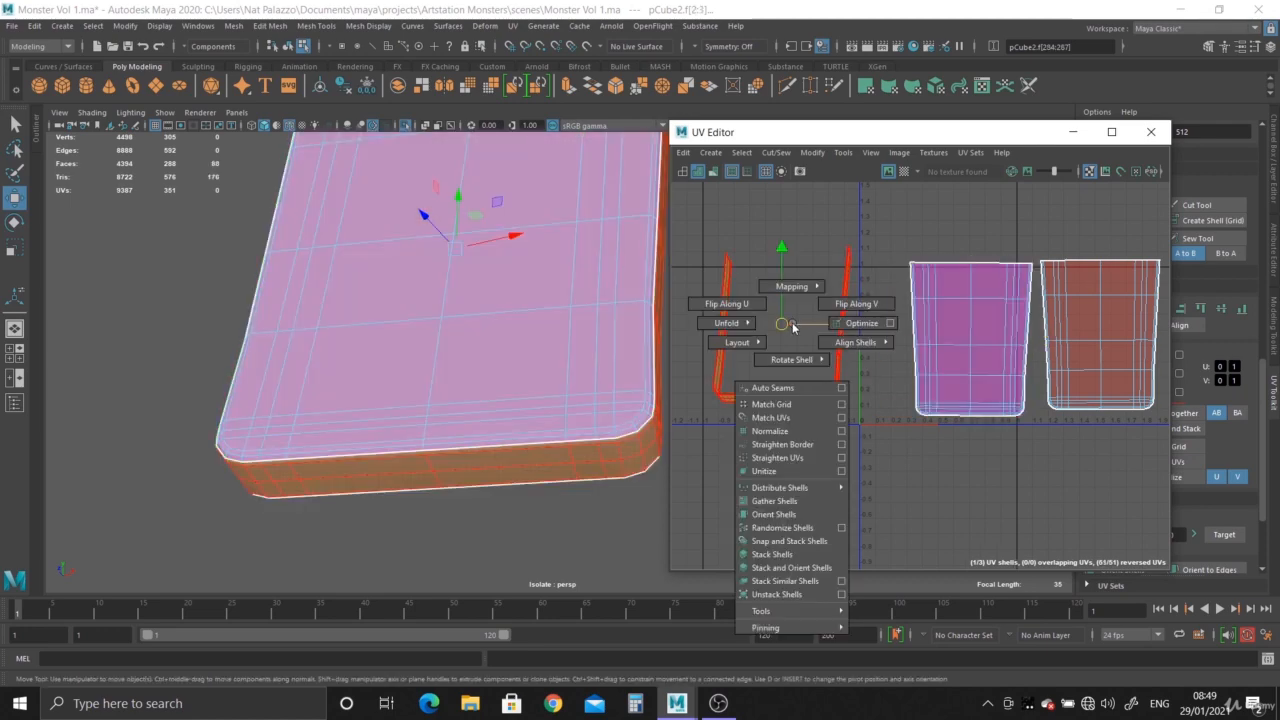
shift+right_drag(687, 323, 687, 323)
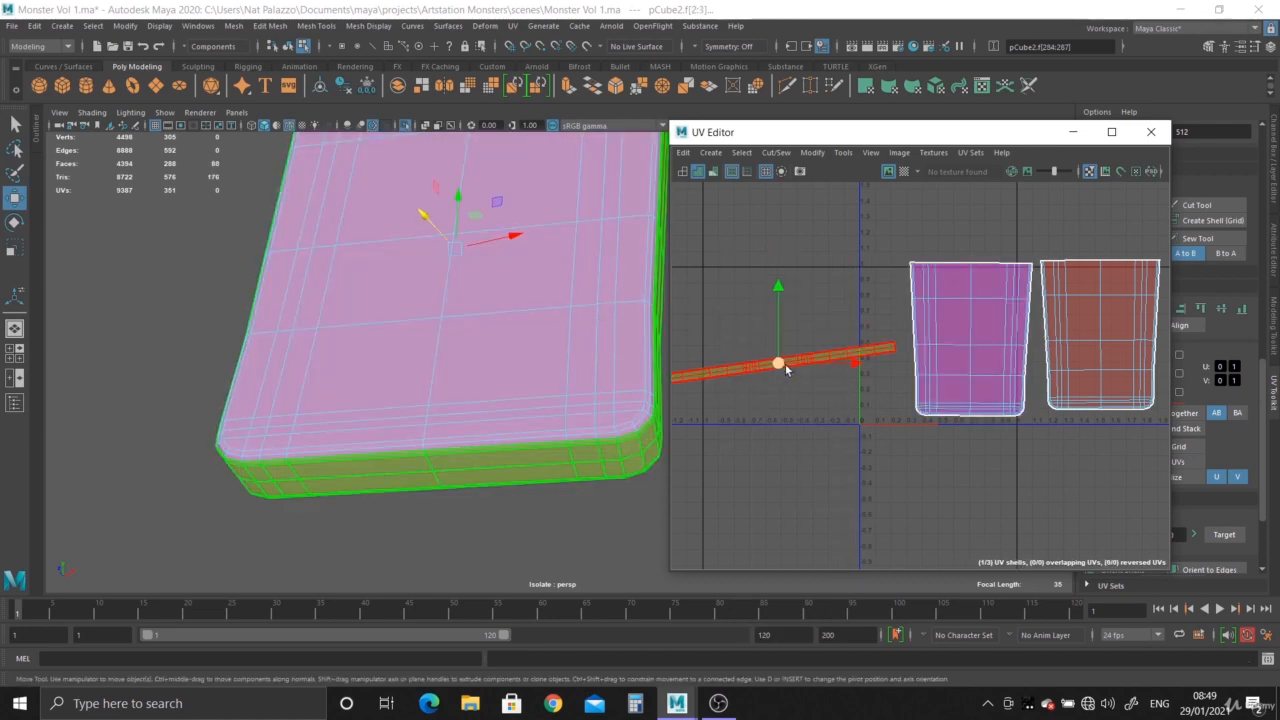
key(e)
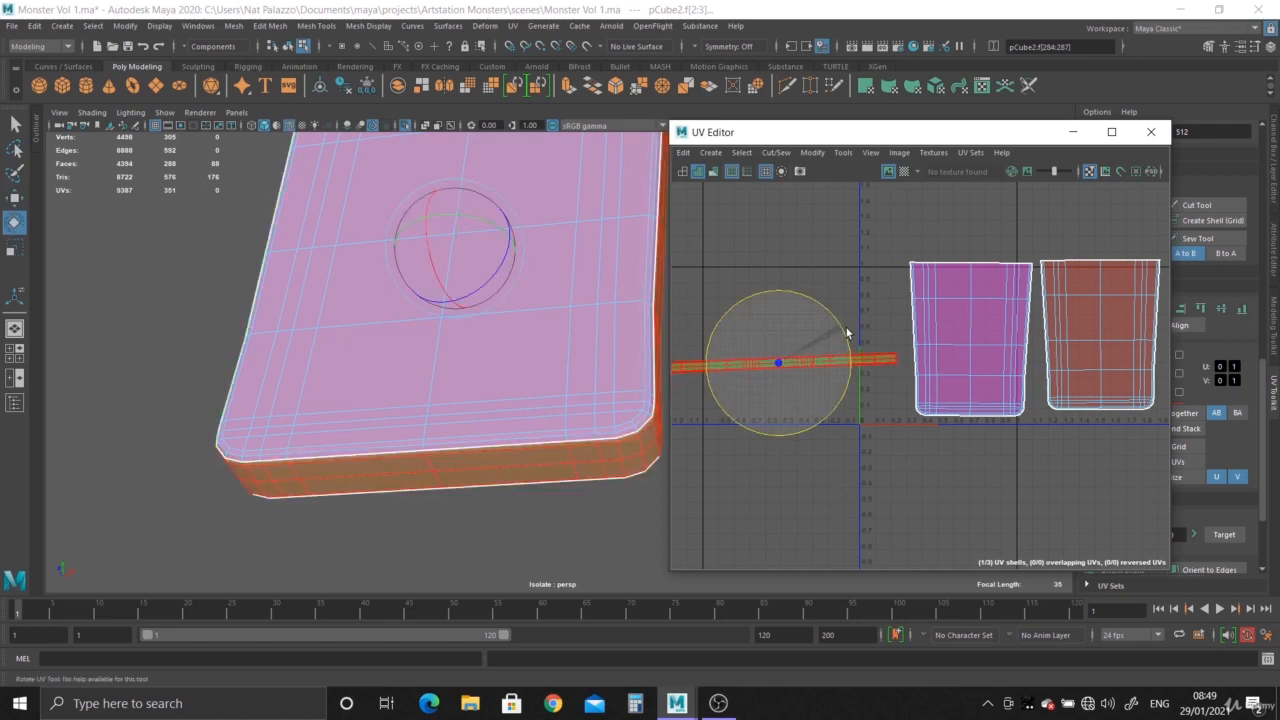
drag(849, 333, 849, 334)
alt+middle_drag(896, 475, 852, 471)
alt+right_drag(852, 471, 736, 436)
- Inspect the slab's UV shells for reversed or overlapping UVs by toggling the UV shading between multi-colour and standard
alt+middle_drag(422, 449, 266, 448)
alt+drag(265, 447, 426, 504)
alt+drag(420, 237, 445, 410)
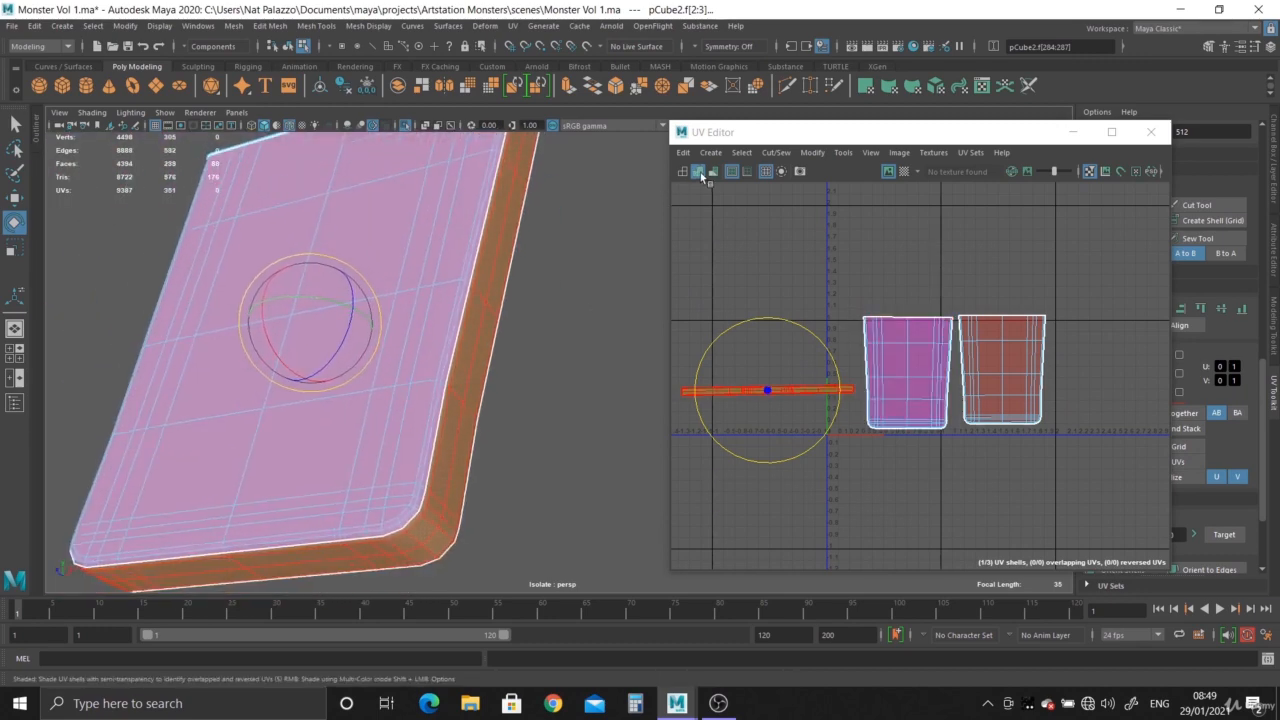
click(698, 174)
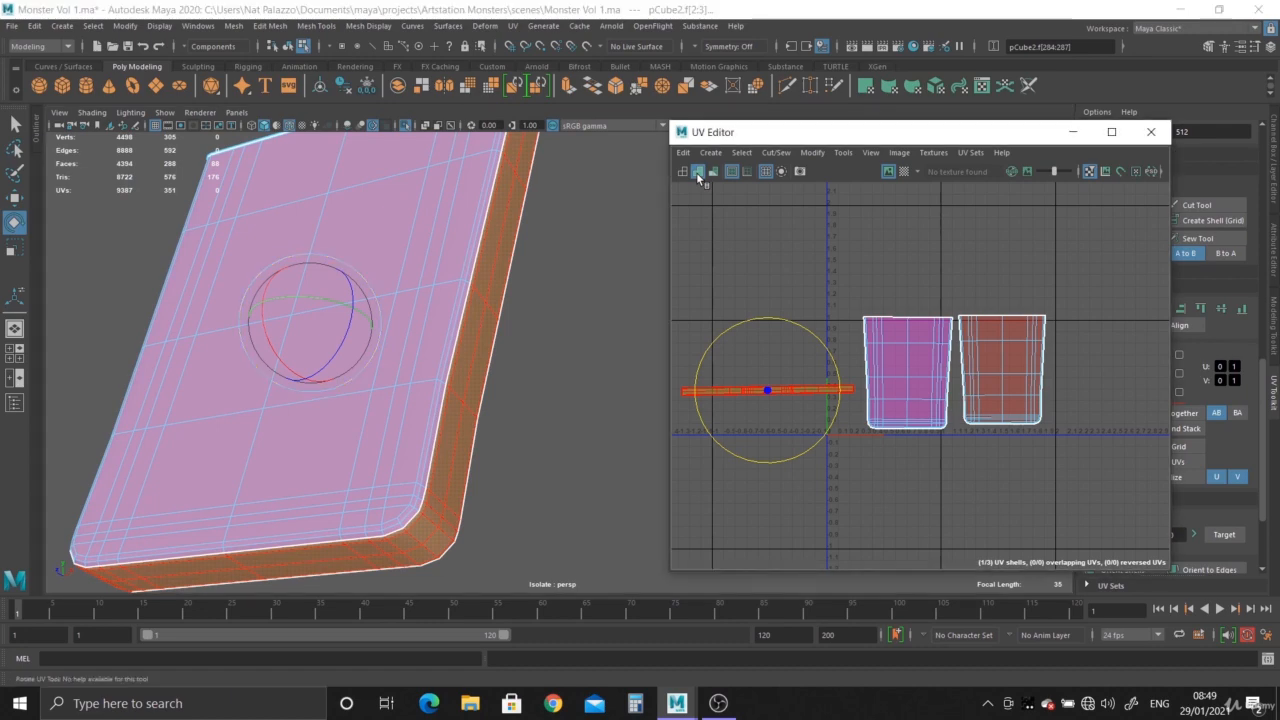
click(698, 176)
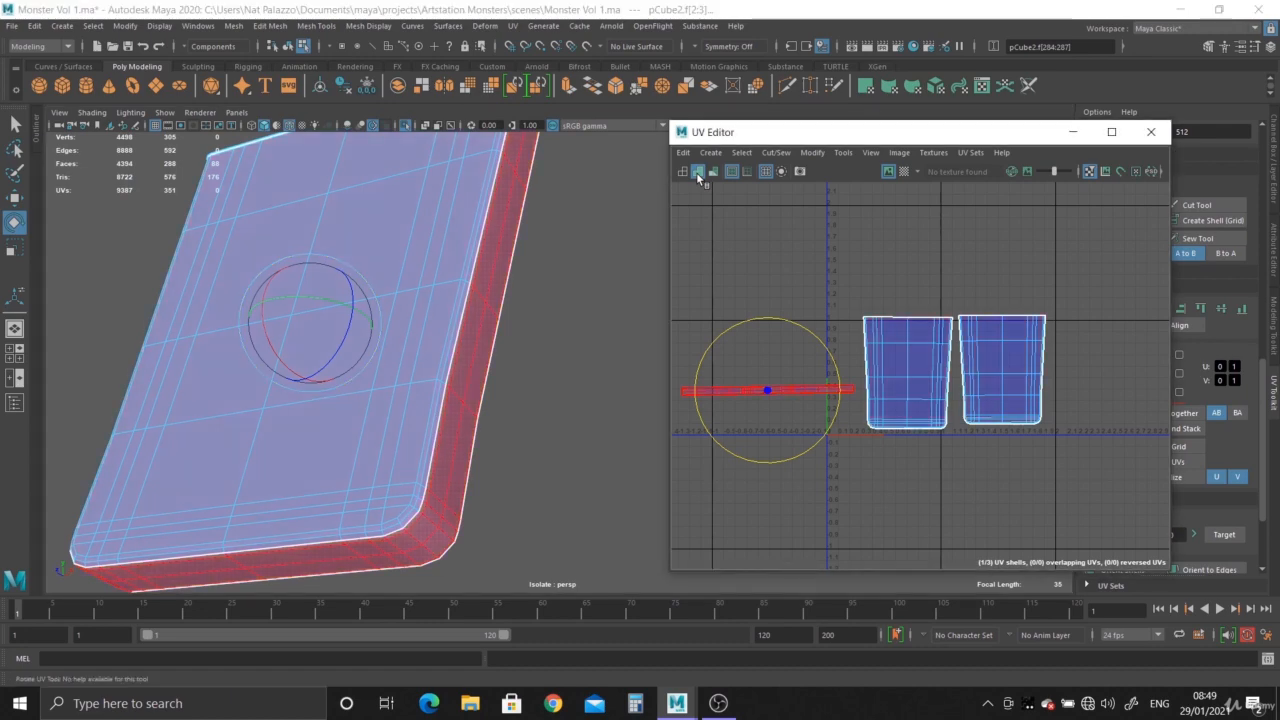
alt+drag(542, 375, 467, 469)
alt+right_drag(467, 469, 482, 452)
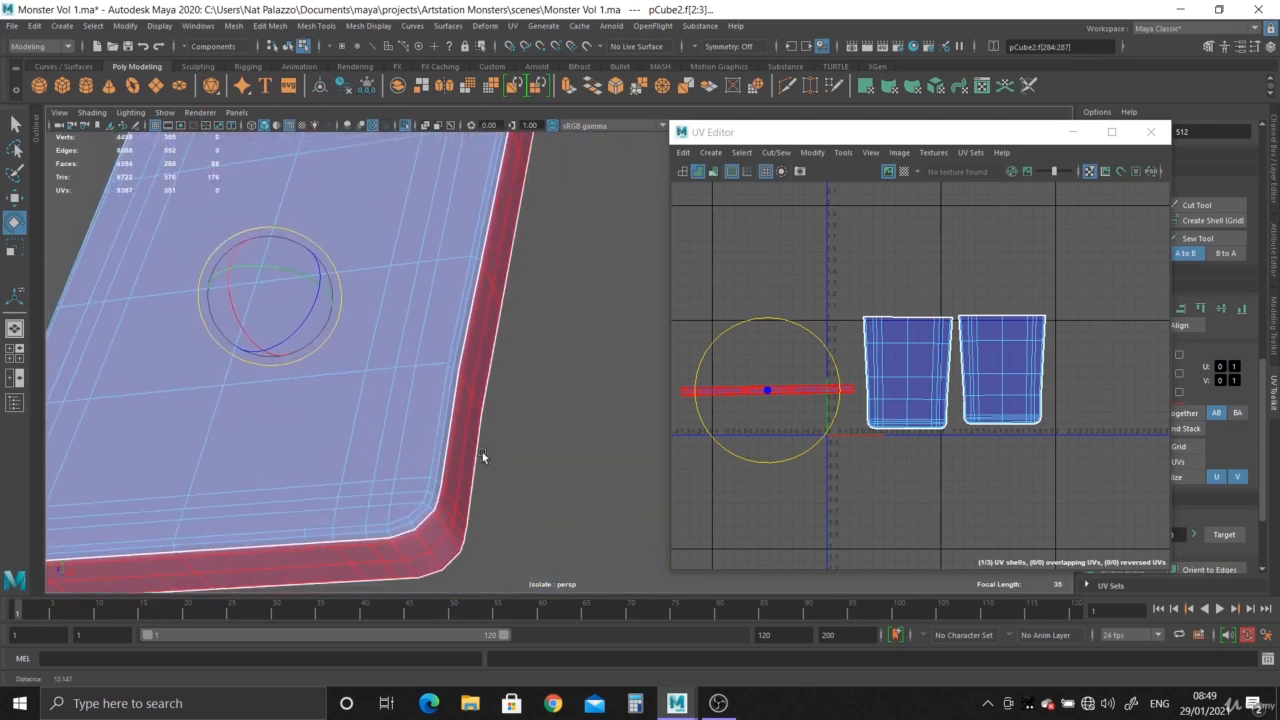
click(699, 172)
alt+drag(514, 441, 611, 423)
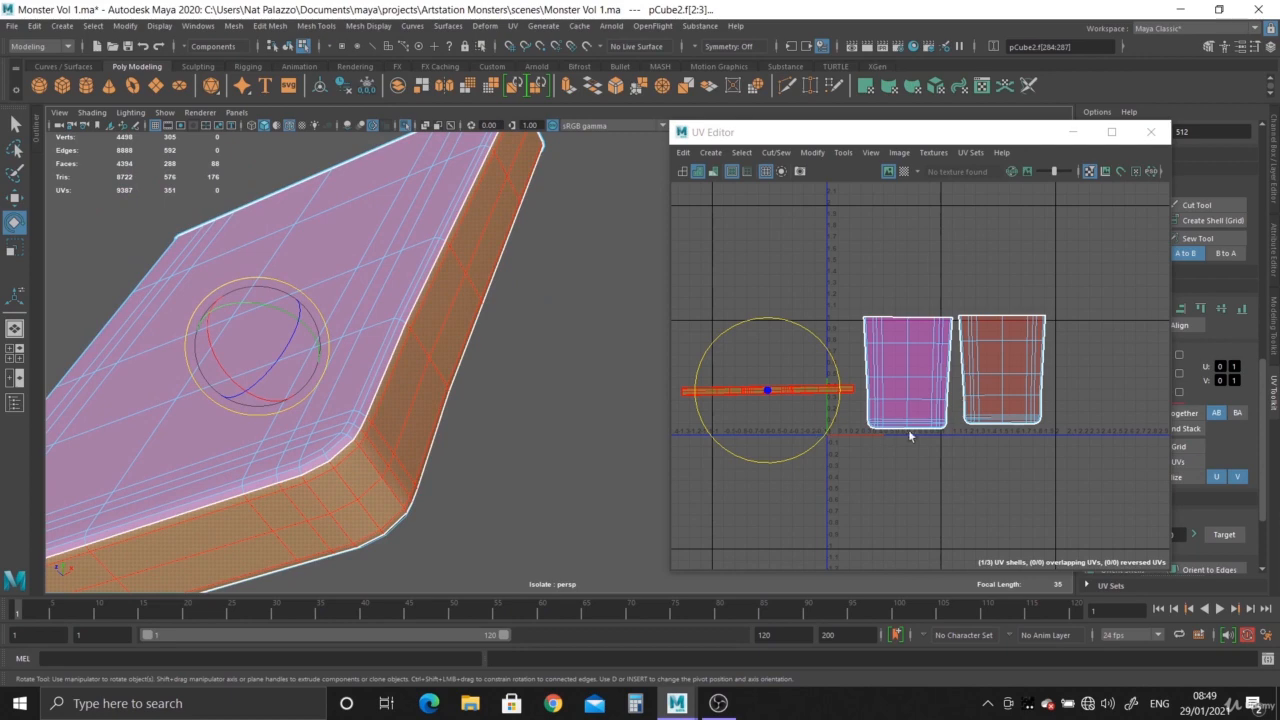
- Select all three UV shells and lay them out with Unfold3D at packing resolution 256, preserving 3D ratios
right_drag(926, 381, 860, 363)
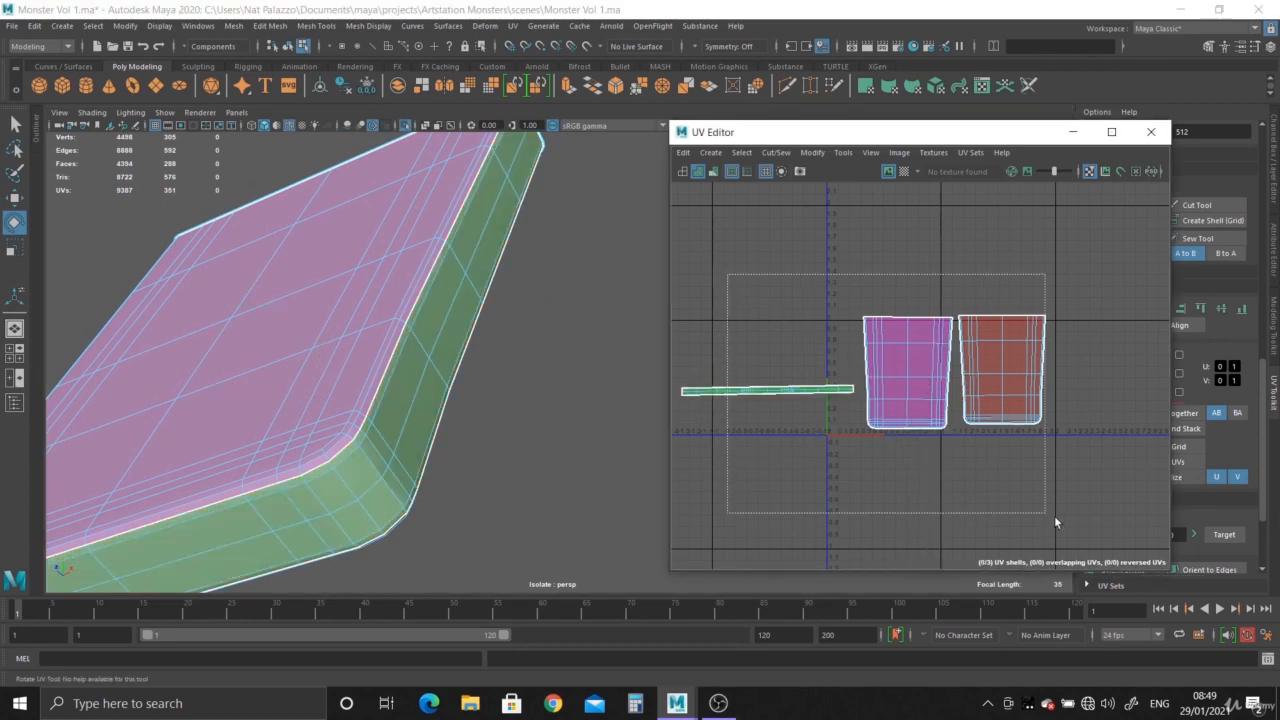
drag(1054, 515, 1065, 516)
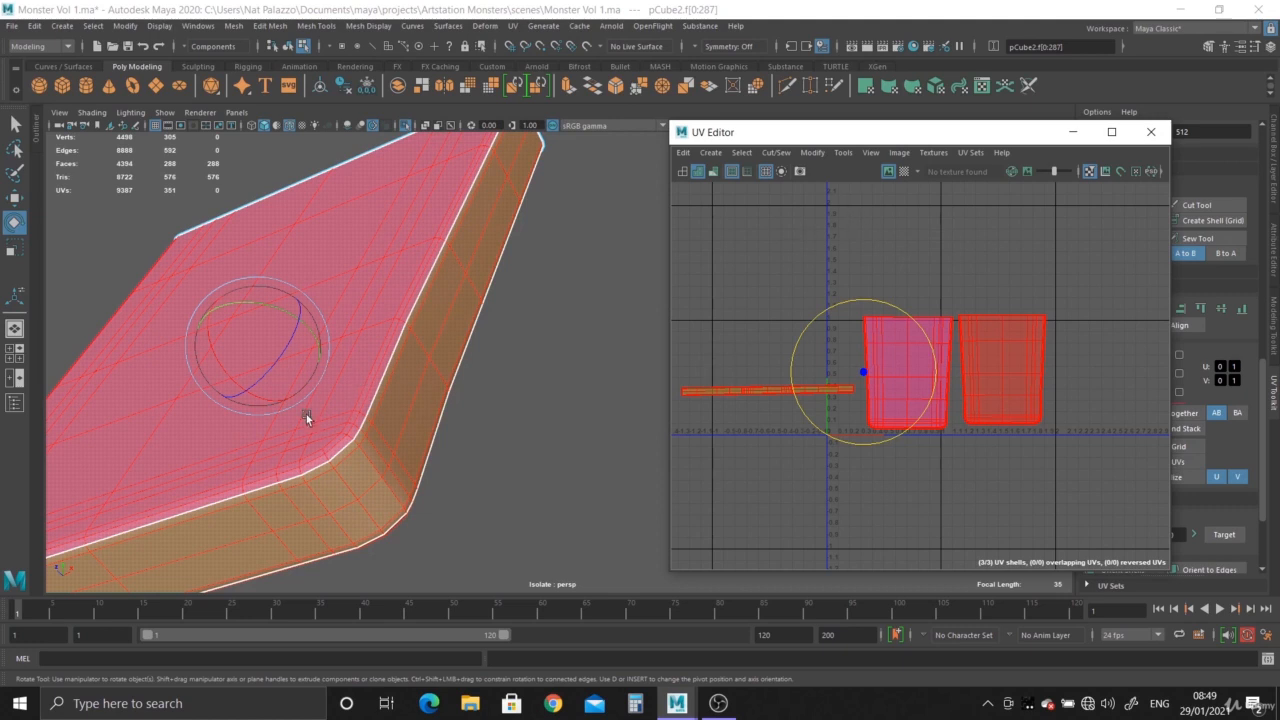
click(812, 153)
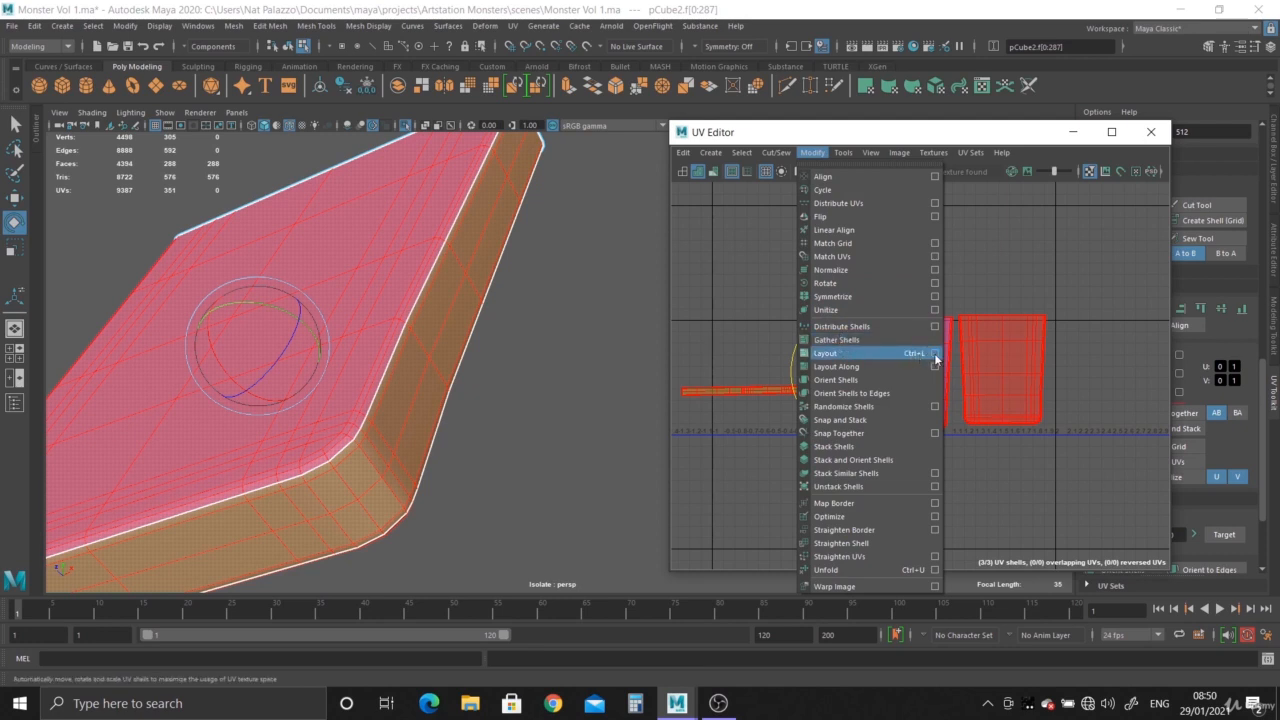
click(935, 354)
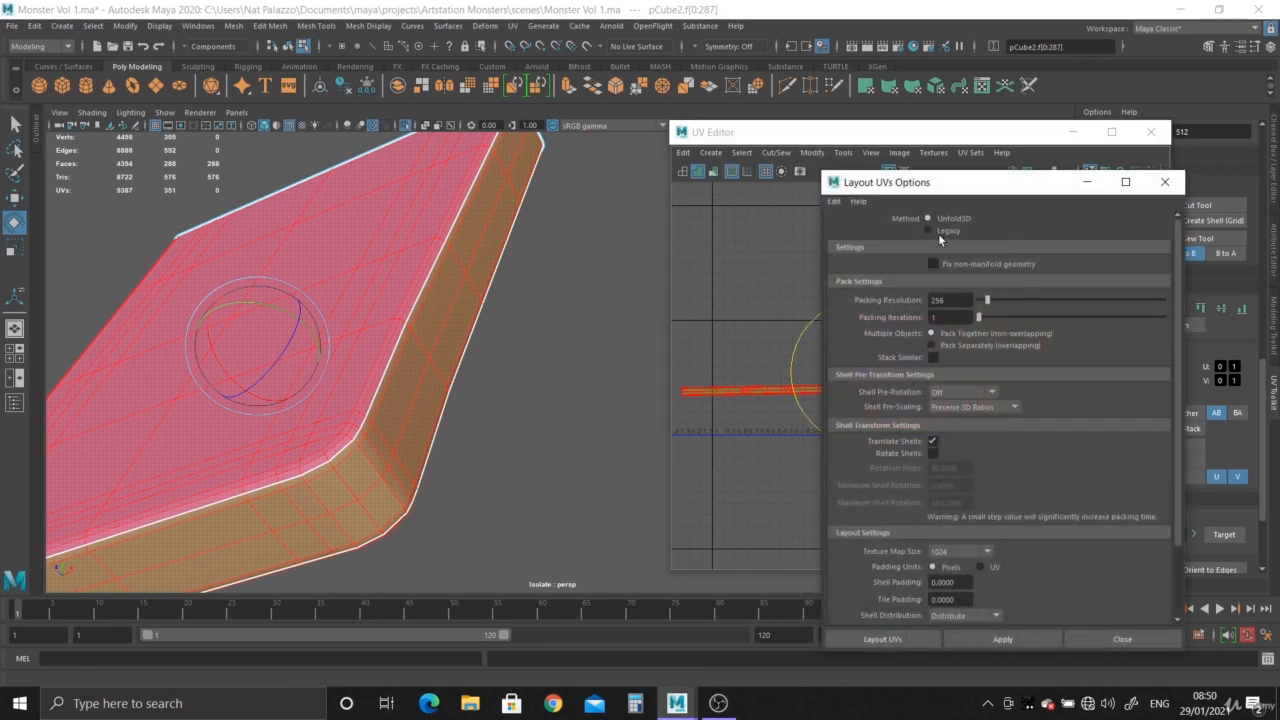
click(989, 641)
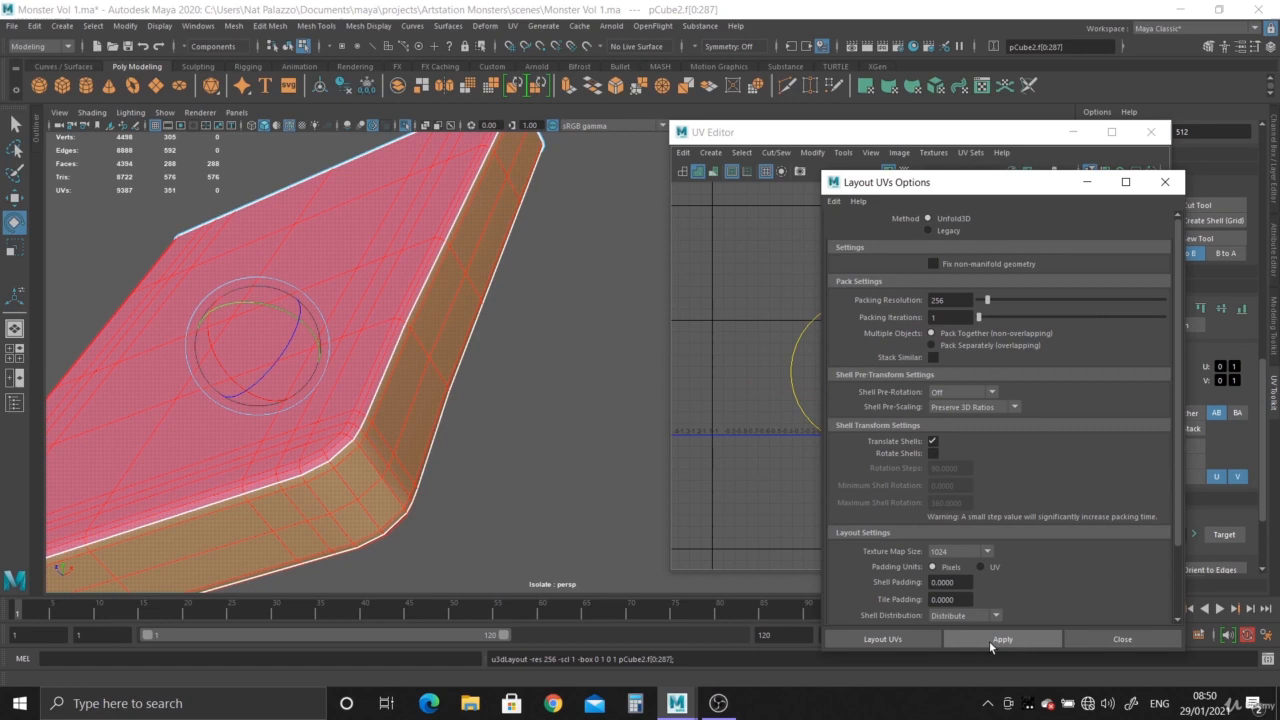
click(1108, 641)
alt+right_drag(911, 457, 1005, 488)
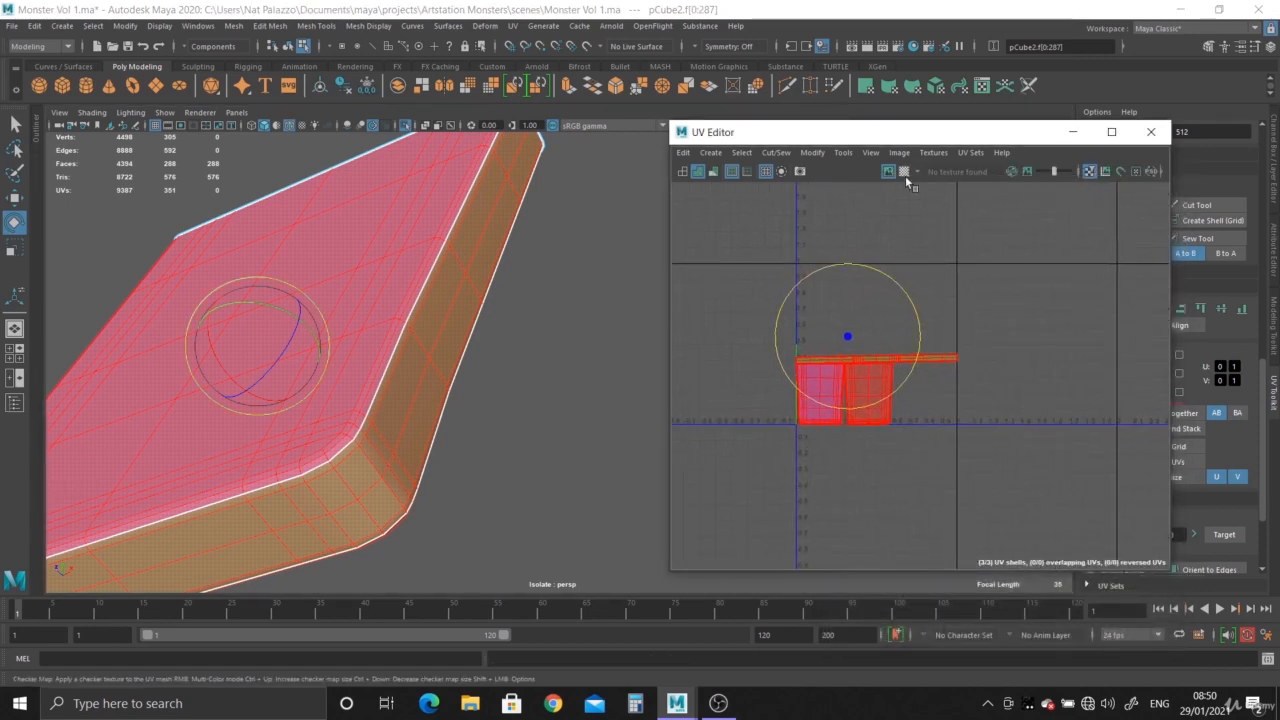
- Display the checker map and examine its pattern on the slab's faces and sides
click(904, 172)
alt+middle_drag(446, 393, 528, 393)
alt+right_drag(528, 393, 592, 397)
alt+right_drag(866, 420, 846, 387)
- Select all three UV shells and scale them down slightly within the UV tile
drag(723, 306, 1118, 507)
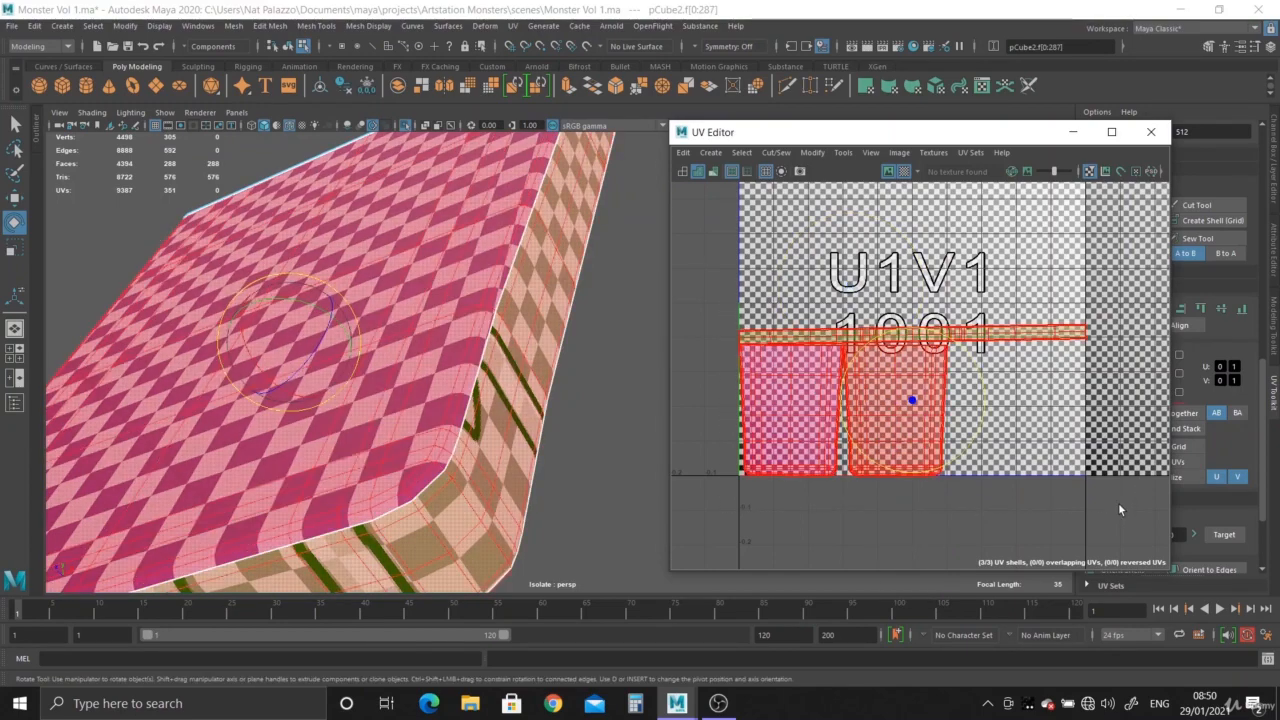
key(r)
drag(912, 400, 896, 402)
- Move the side strip's UV shell slightly up and the underside's shell sideways to leave gaps between the shells
right_drag(972, 341, 914, 319)
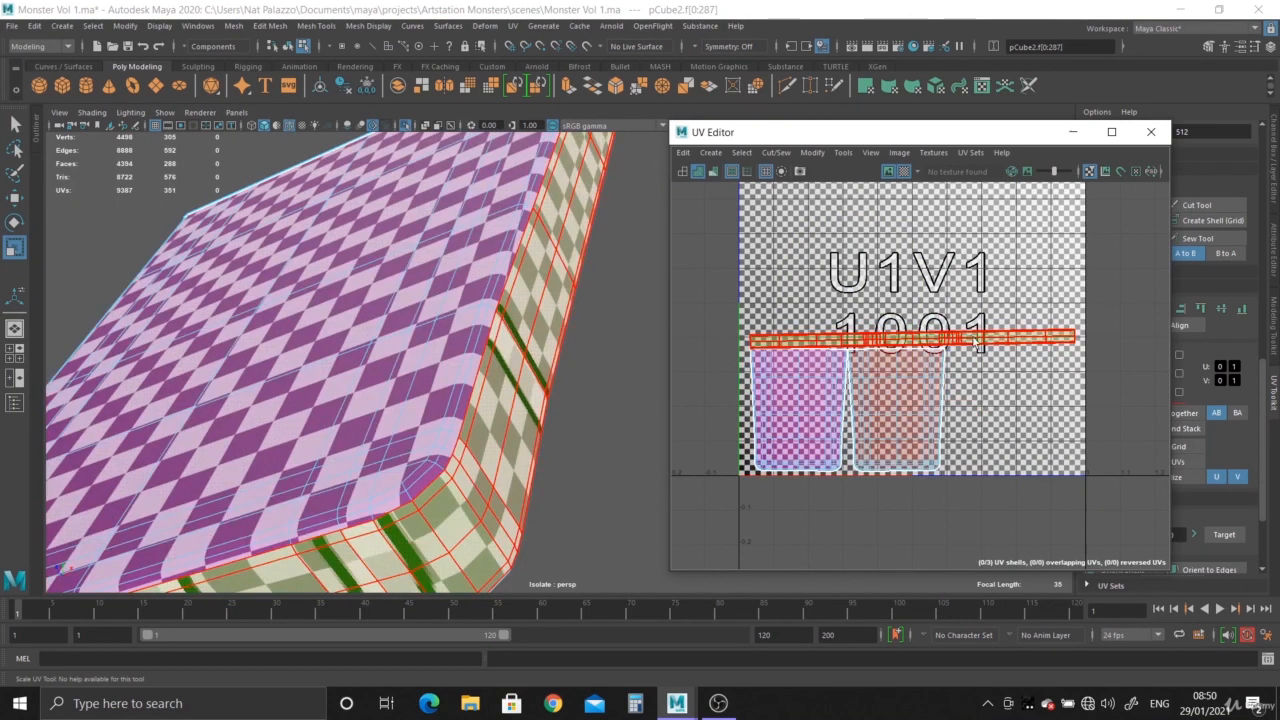
click(926, 341)
key(w)
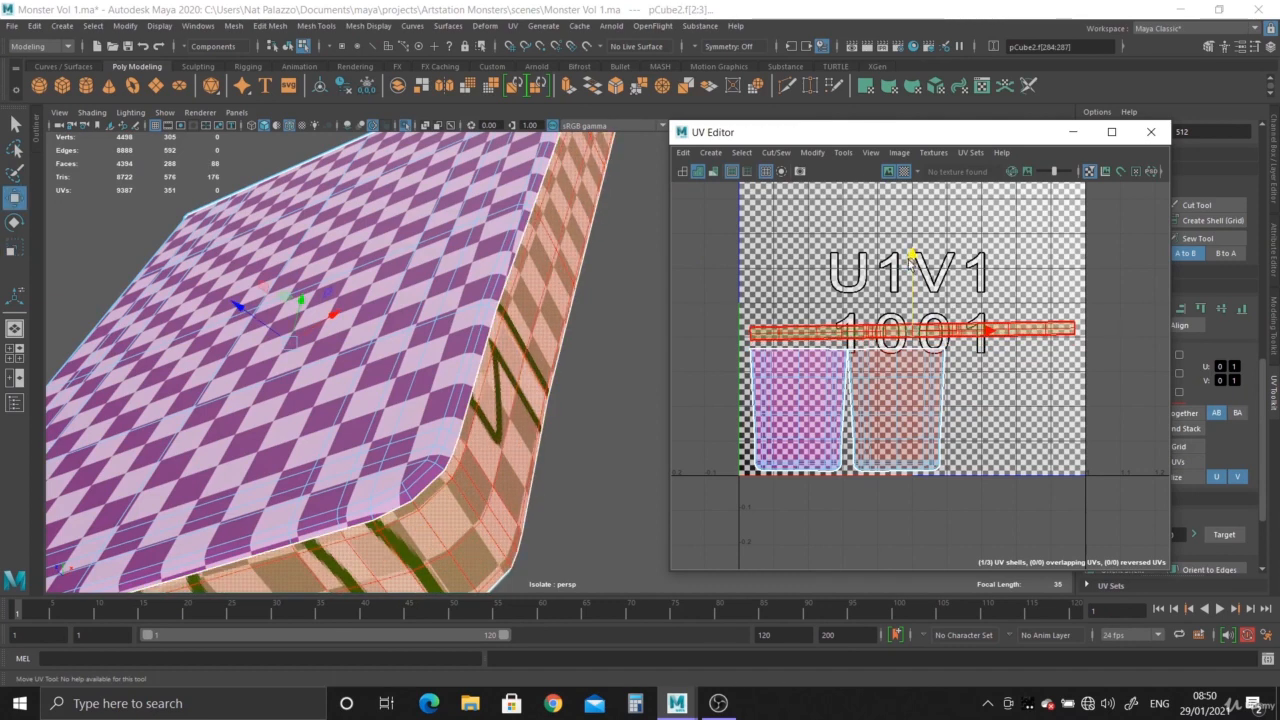
click(935, 412)
middle_drag(970, 410, 982, 412)
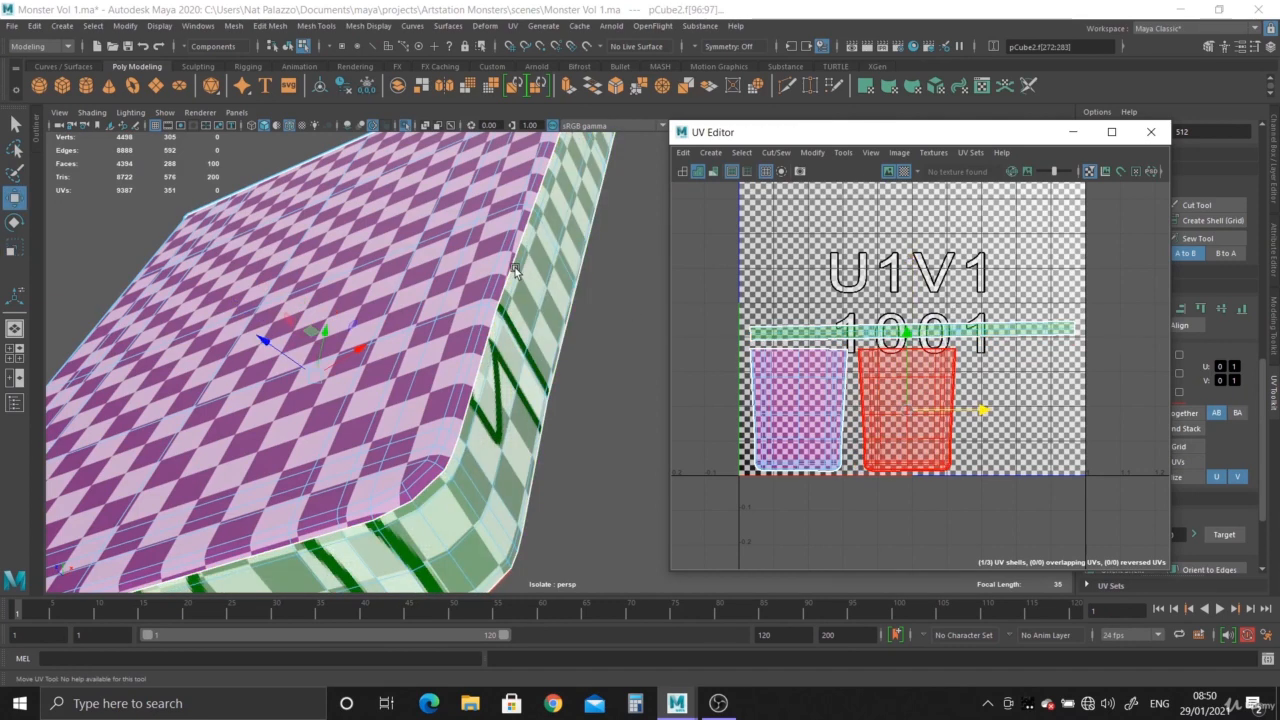
- Return the slab to object mode, close the UV Editor and turn off isolation to show the whole monster
right_drag(514, 272, 919, 152)
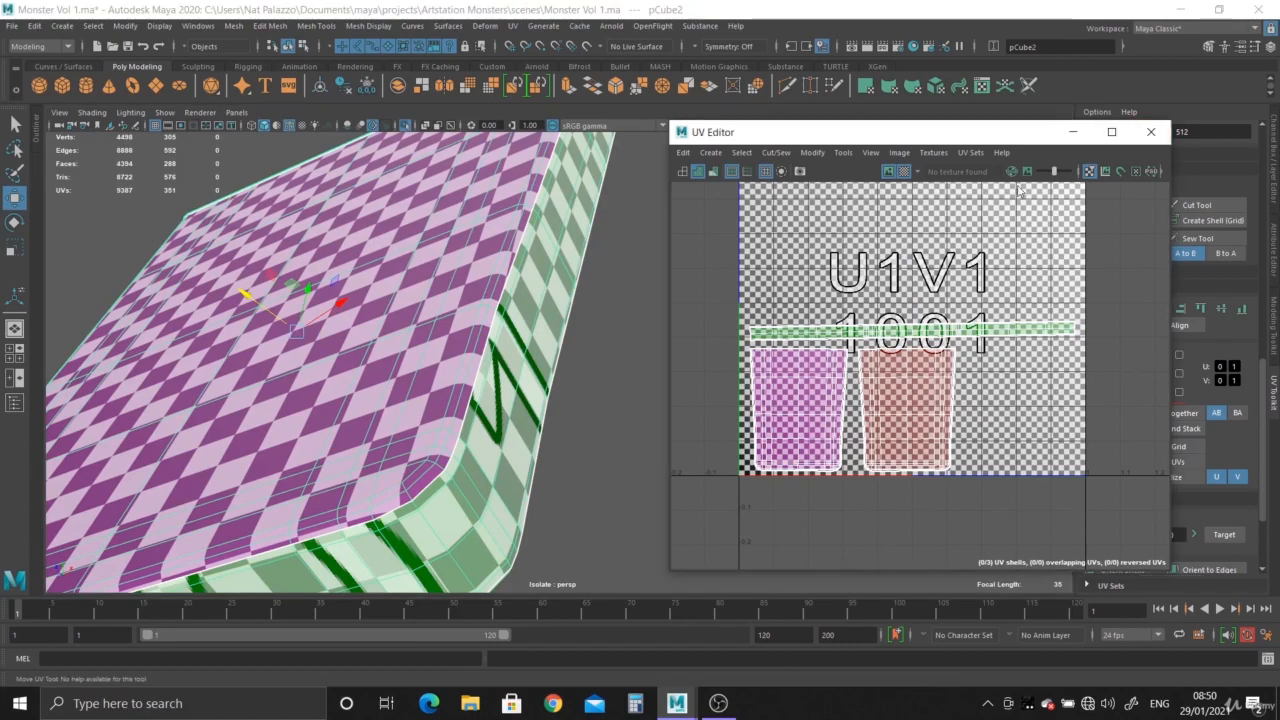
click(1150, 132)
key(f)
click(405, 128)
alt+right_drag(744, 390, 400, 240)
alt+drag(335, 235, 446, 326)
alt+right_drag(450, 322, 347, 170)
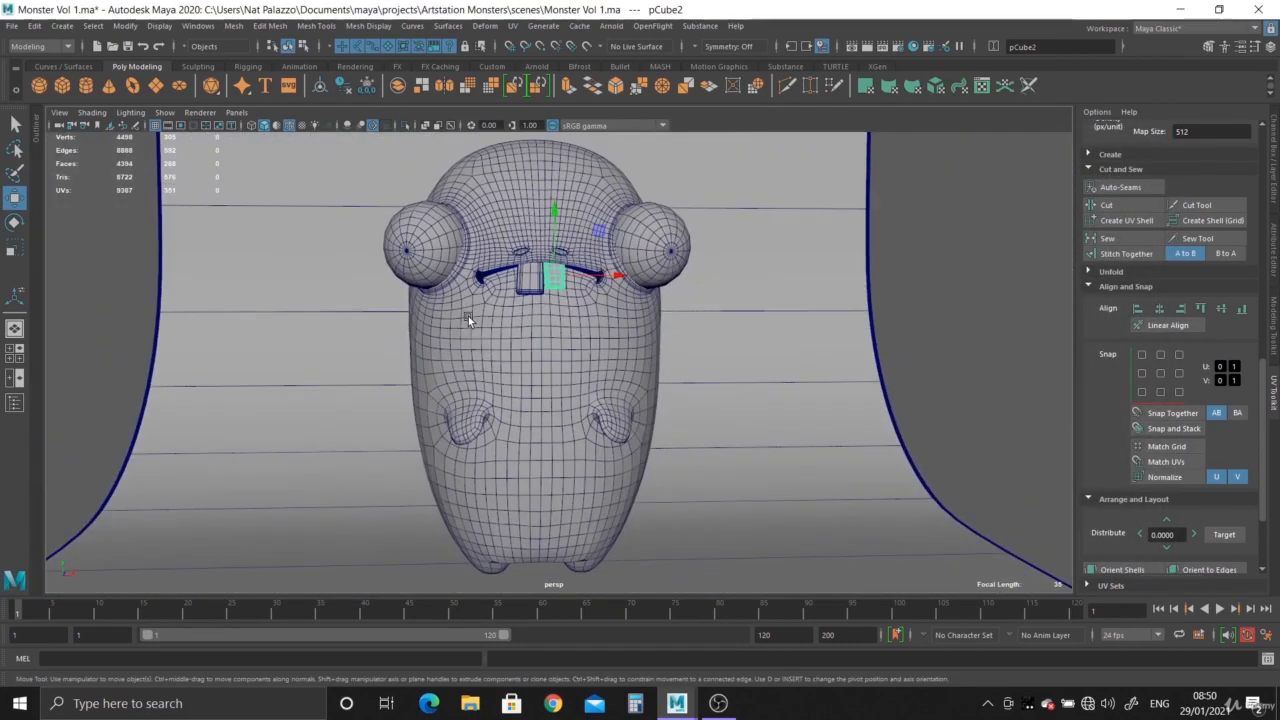